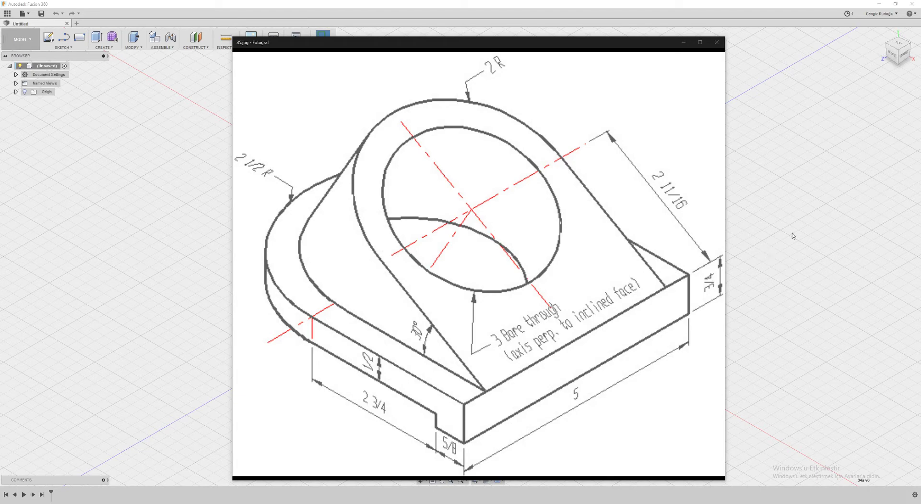
Leave the 35.jpg reference drawing and return to the empty Fusion 360 design.
click(797, 262)
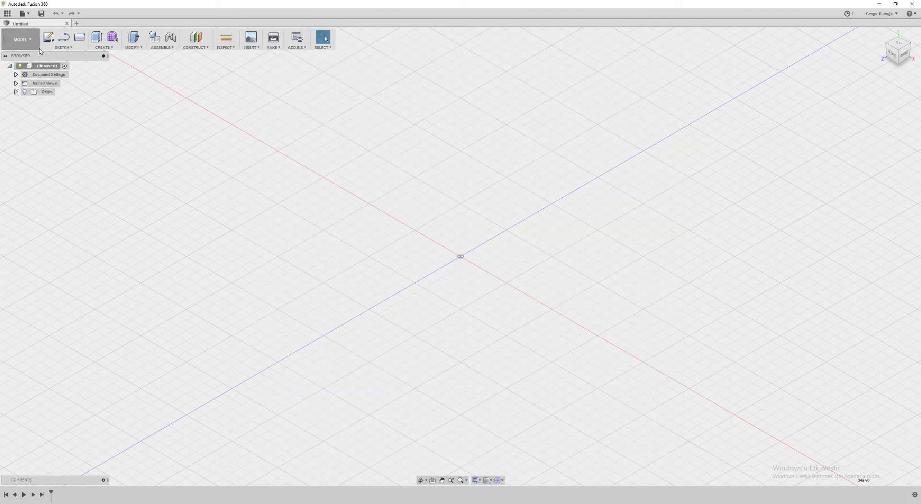
Change the design units to inches in Document Settings.
click(16, 74)
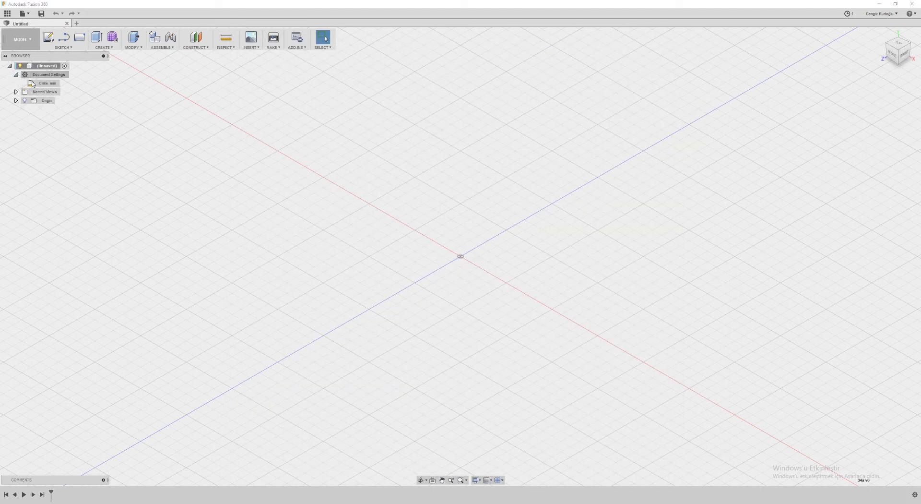
click(61, 82)
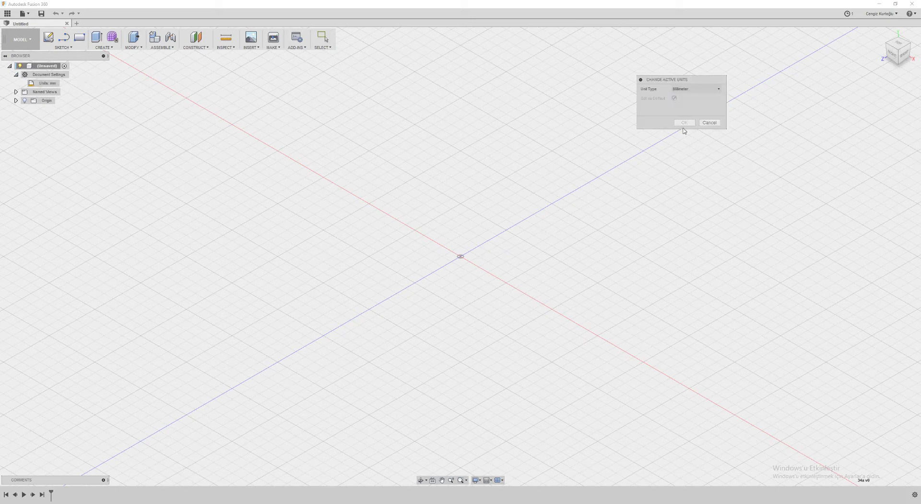
click(695, 89)
click(690, 118)
click(684, 123)
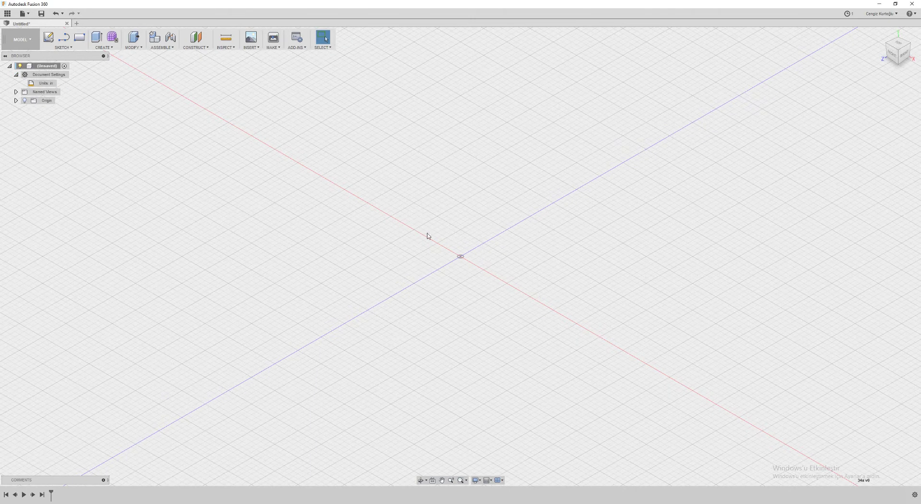
Start a sketch on the ground plane using the Center Rectangle tool.
click(48, 37)
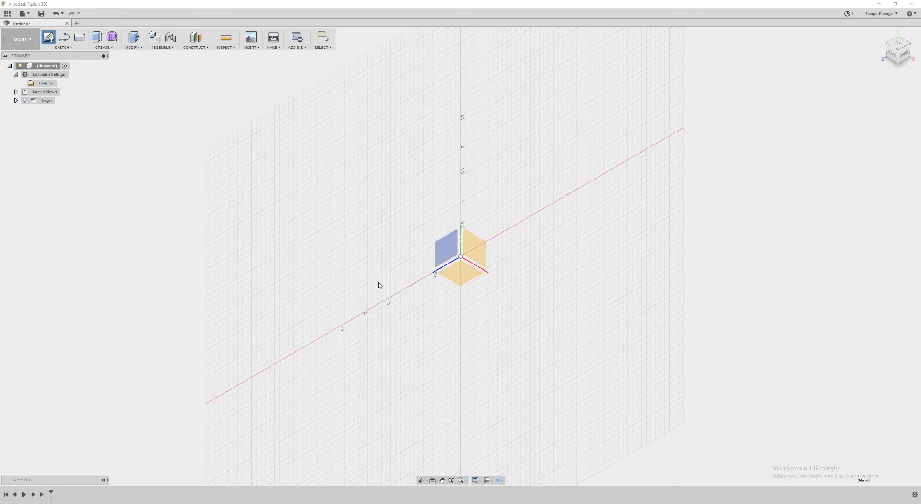
click(458, 288)
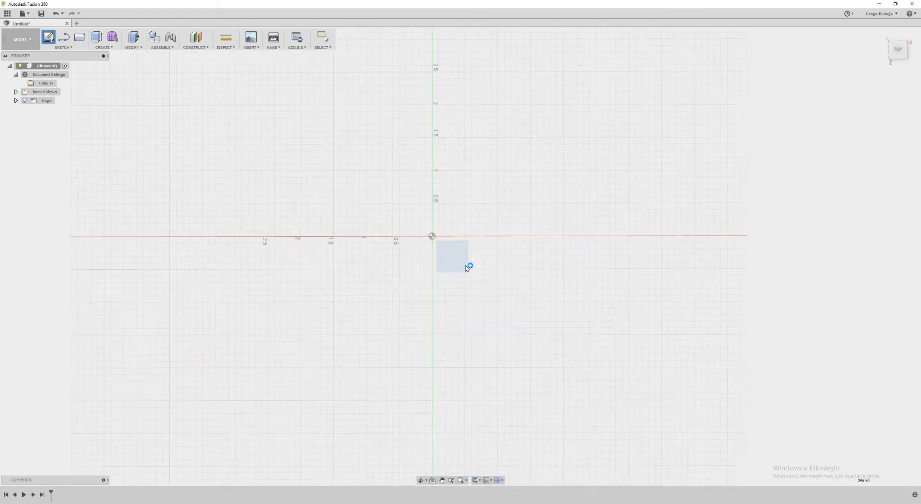
click(57, 47)
mouse_move(59, 72)
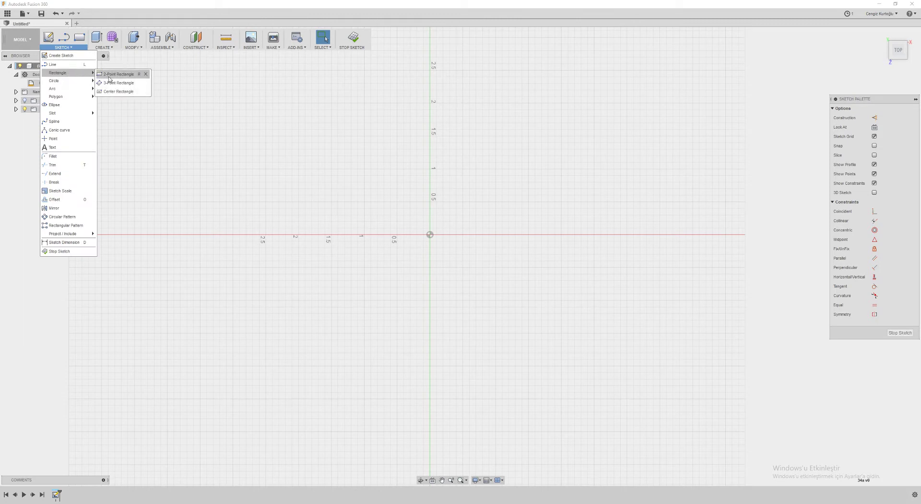
click(117, 91)
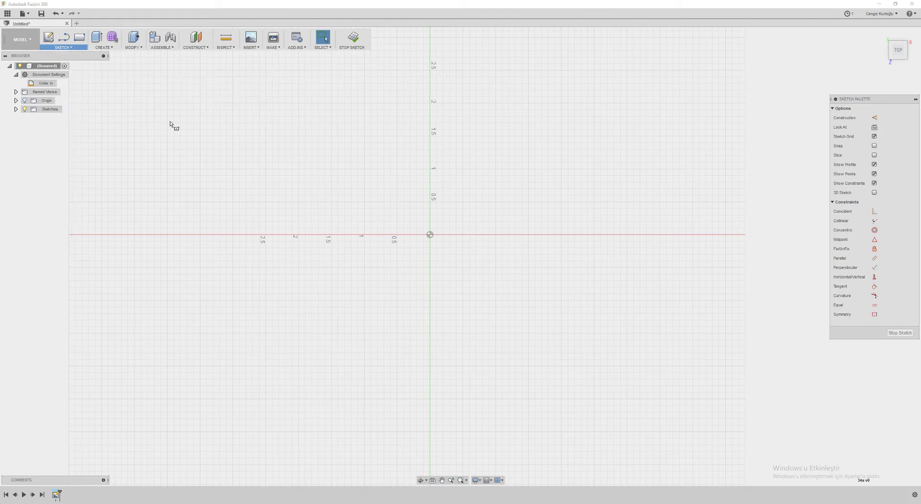
Draw a 5 × 3.375 in rectangle centred on the origin, then check the reference drawing.
click(430, 235)
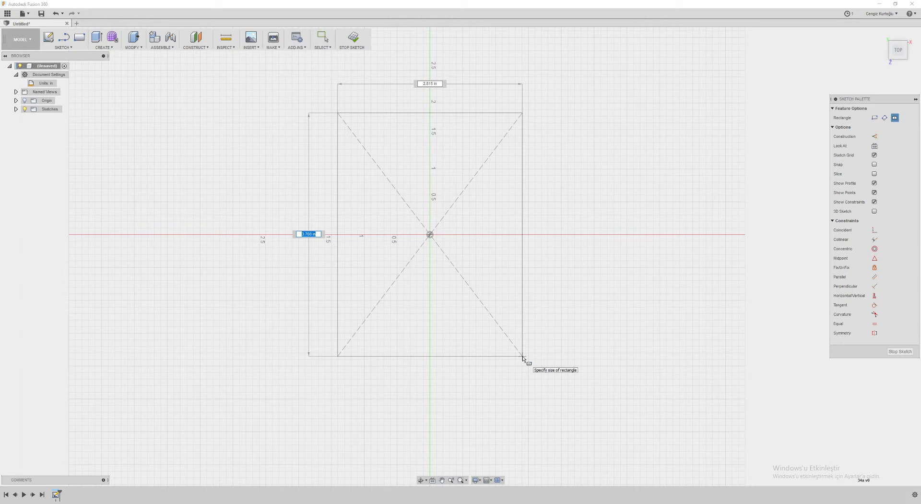
text(5)
key(Tab)
text(2+3)
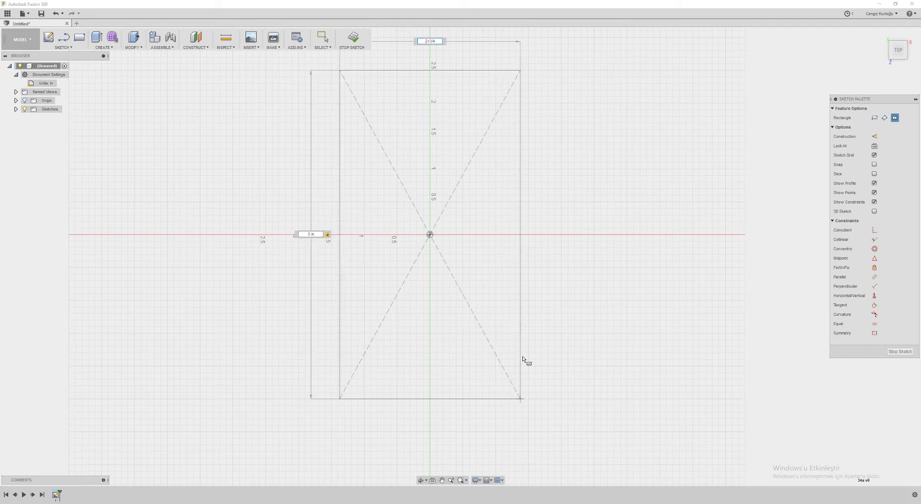
text(/8)
key(Tab)
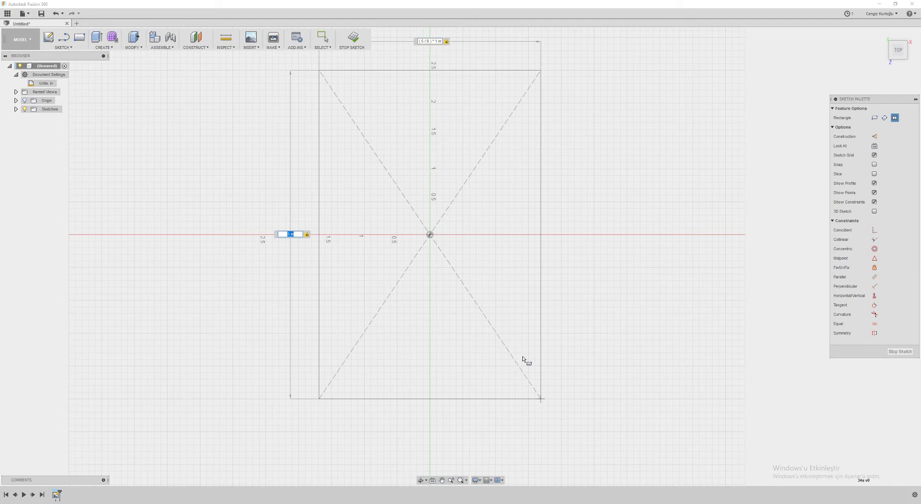
key(Return)
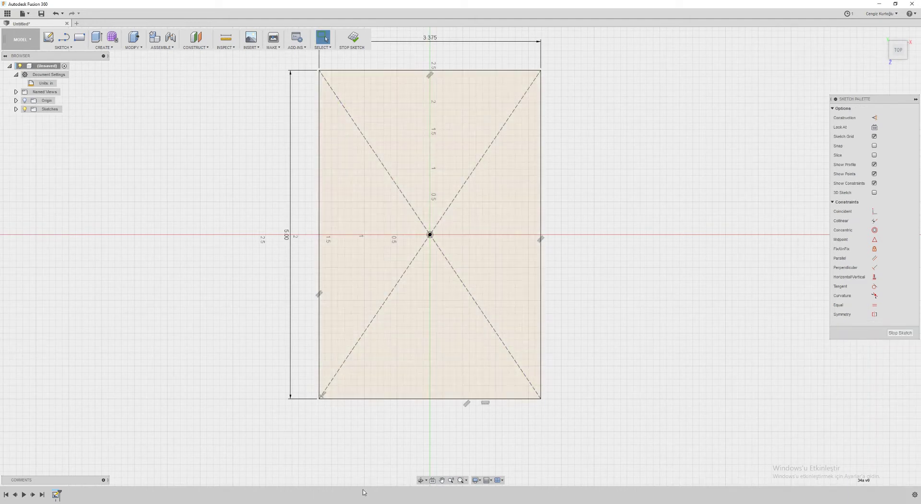
key(alt+Tab)
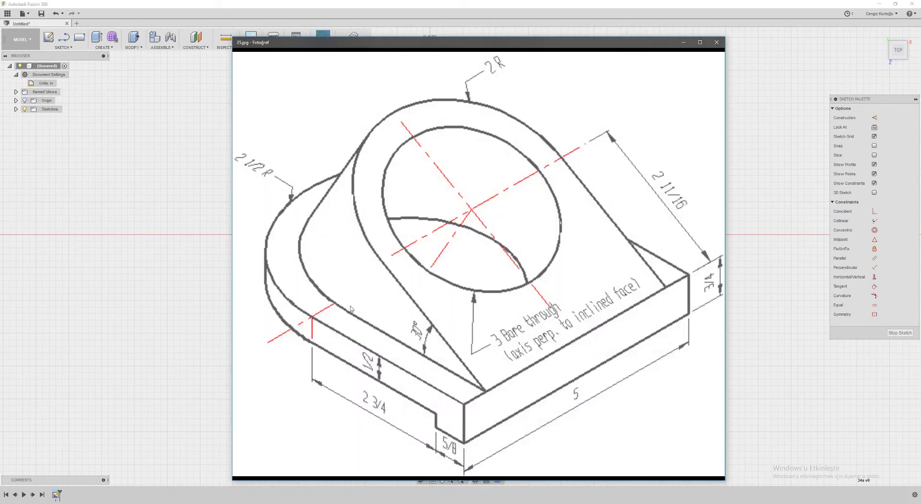
key(alt+Tab)
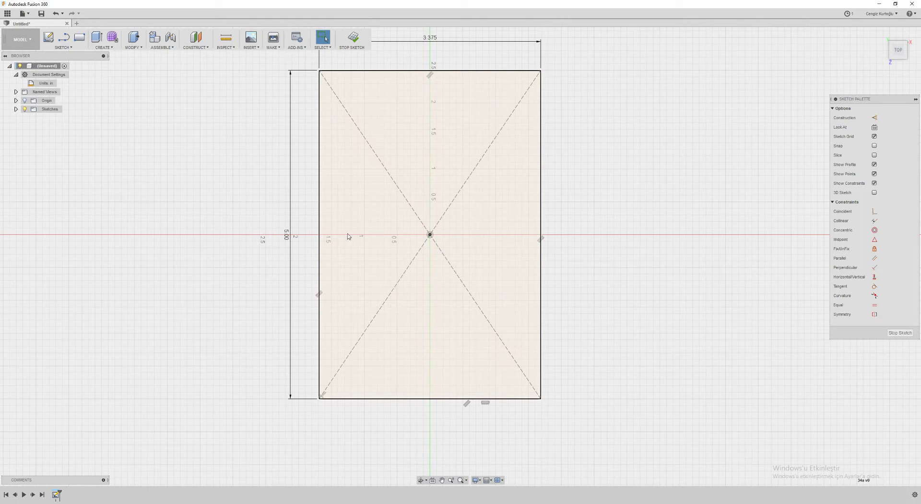
Draw a circle on the rectangle's left-edge midpoint spanning its full height, then compare with the drawing.
key(c)
click(320, 235)
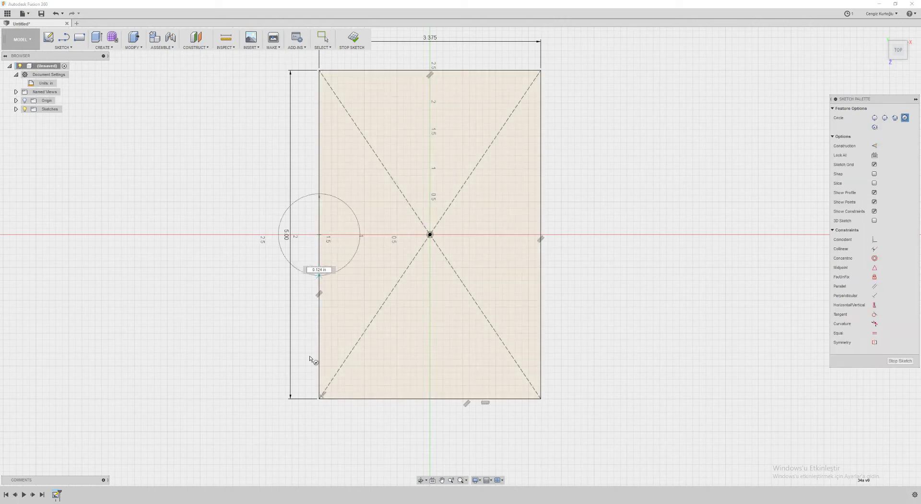
click(320, 398)
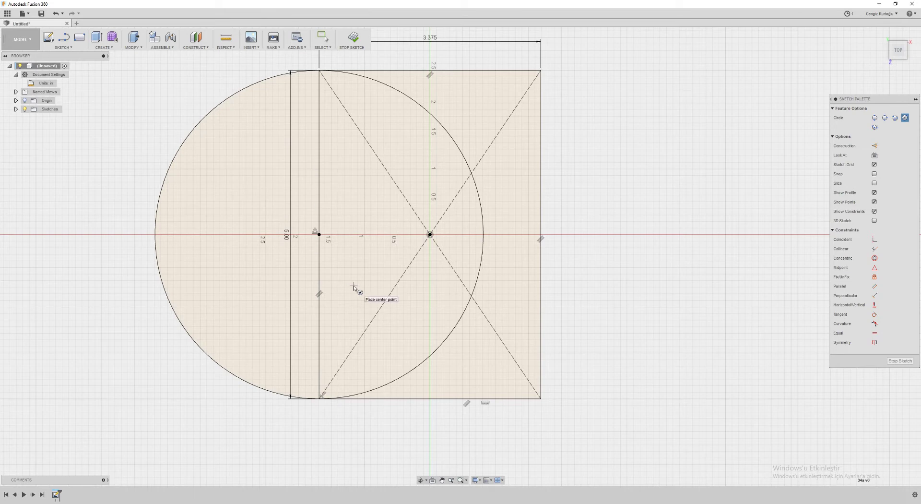
key(alt+Tab)
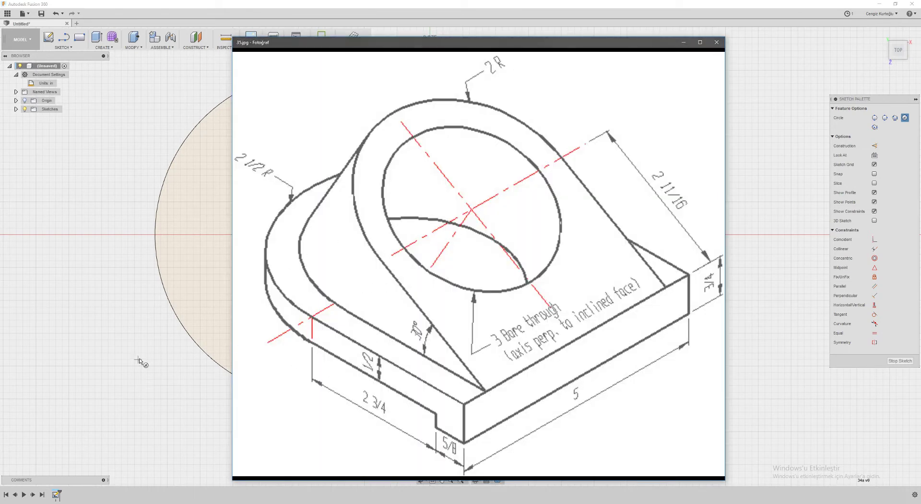
key(alt+Tab)
Extrude both circle halves and the rectangle 1 in into the base plate, then view the drawing.
key(e)
click(323, 171)
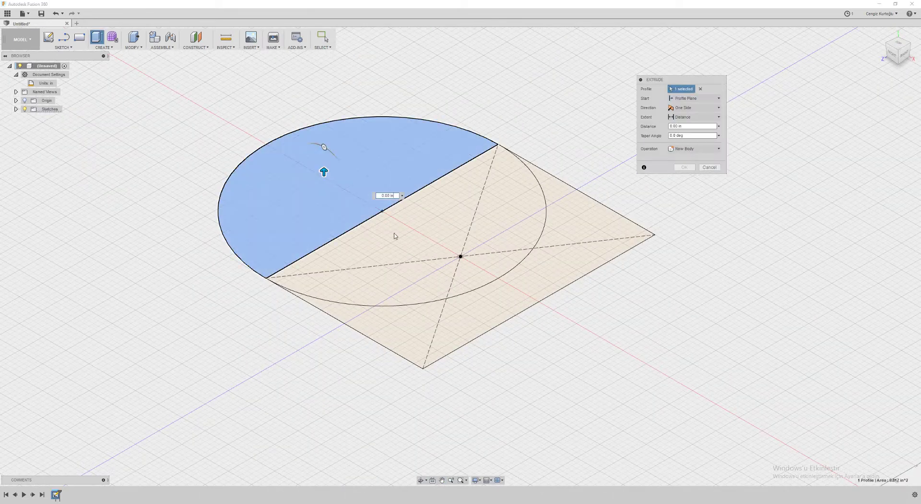
click(442, 247)
click(577, 209)
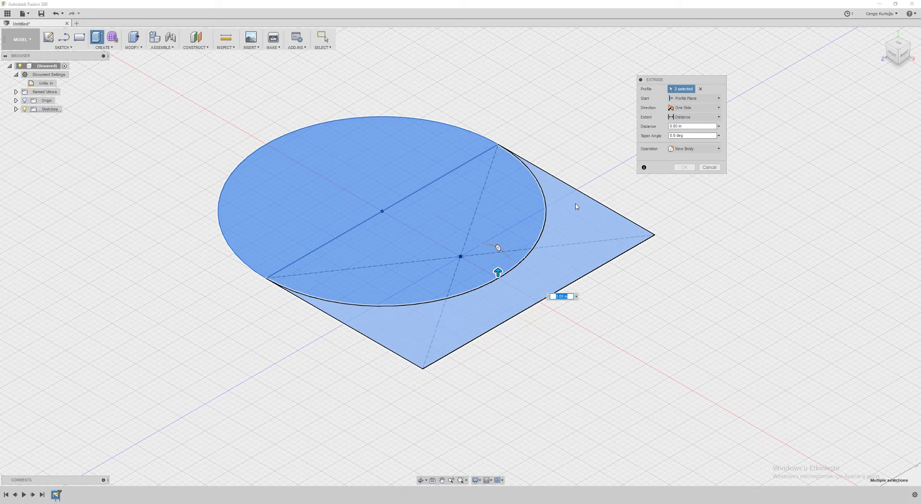
text(1/2)
key(Return)
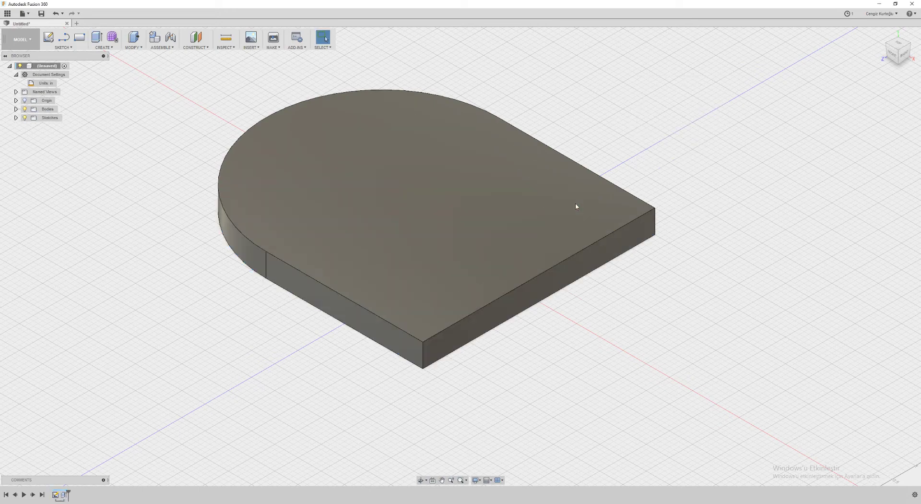
key(alt+Tab)
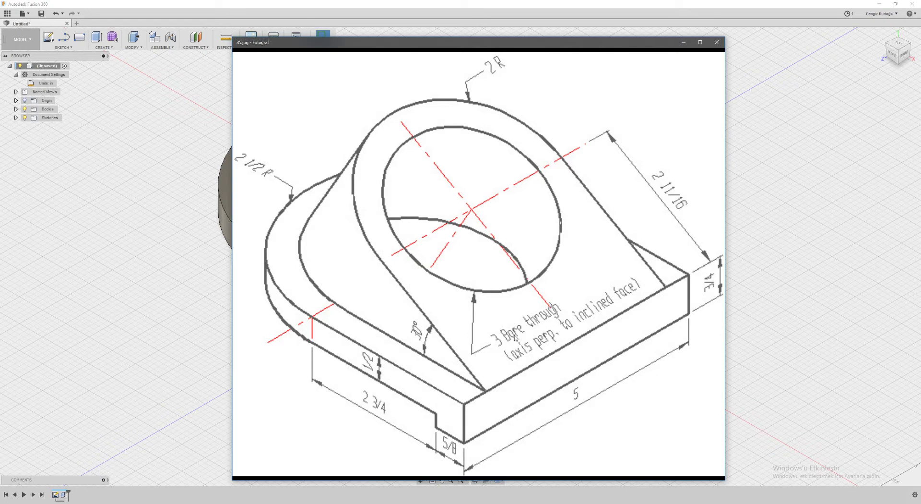
Switch back to the base plate model and bring up the Construct commands.
click(768, 200)
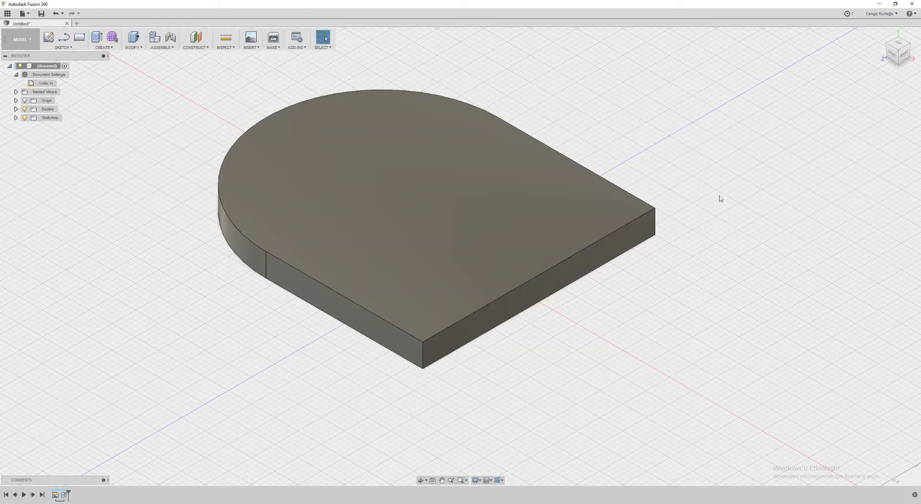
click(197, 47)
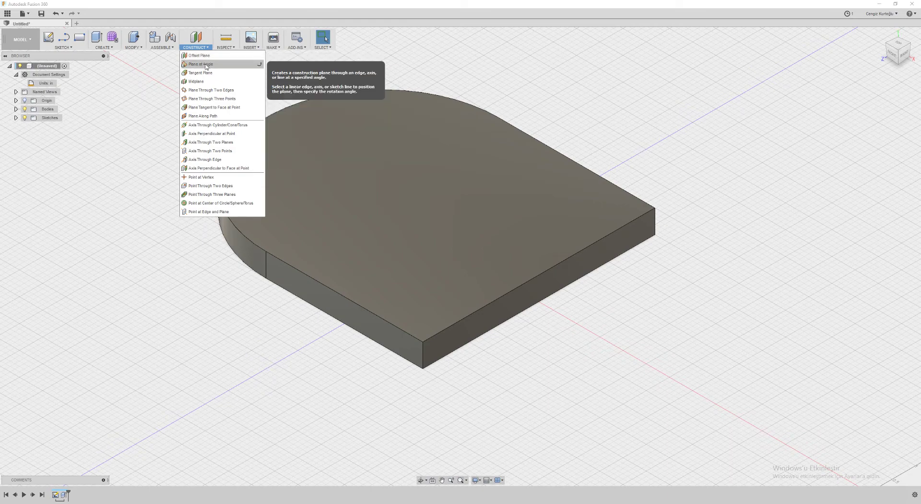
Create a plane at 30° hinged on the top edge of the plate's straight end.
click(206, 65)
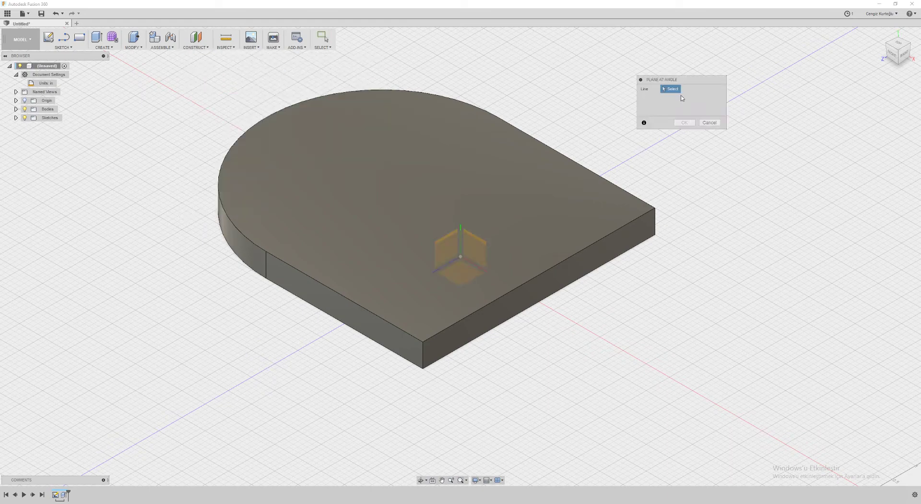
click(588, 242)
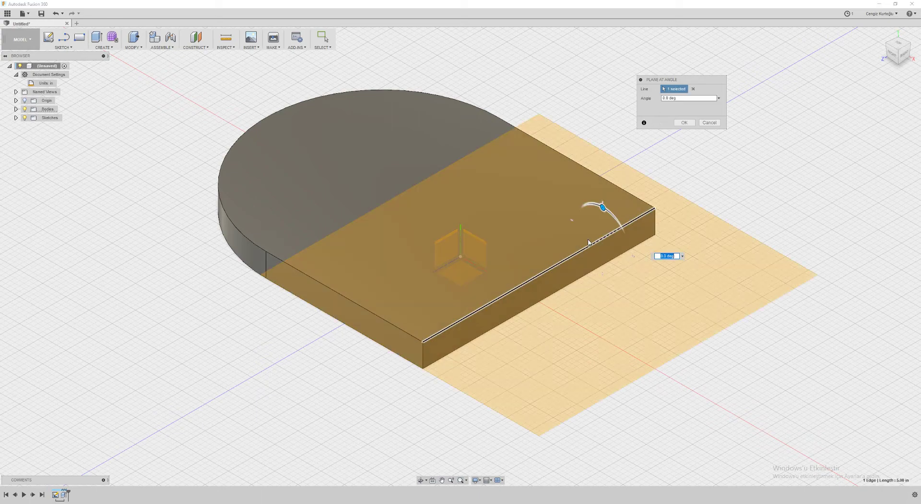
shift+middle_drag(537, 224, 548, 222)
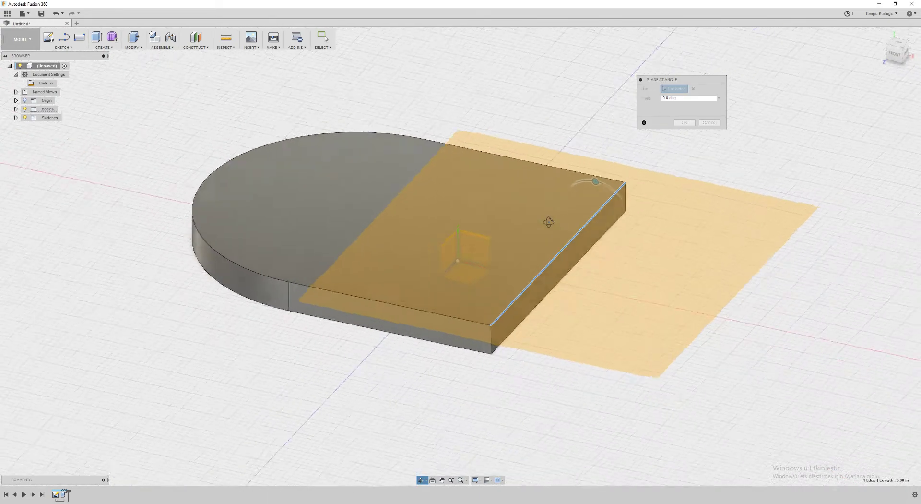
drag(595, 181, 607, 185)
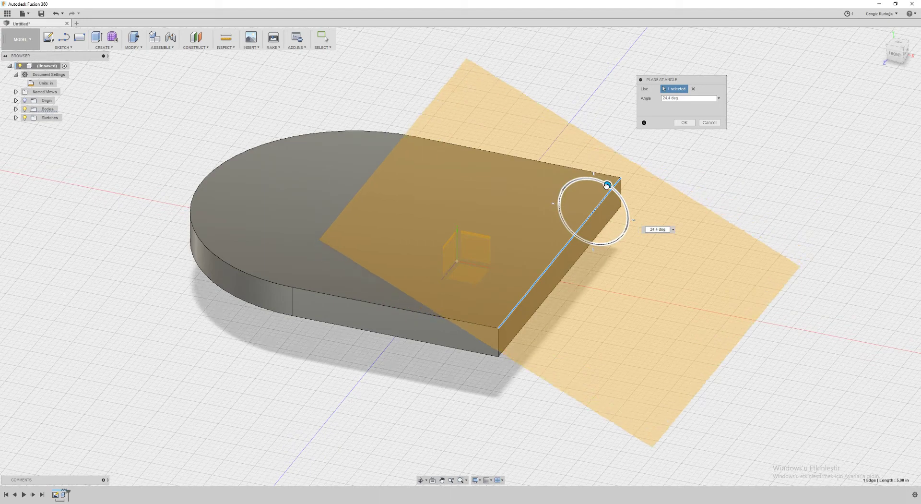
key(alt+Tab)
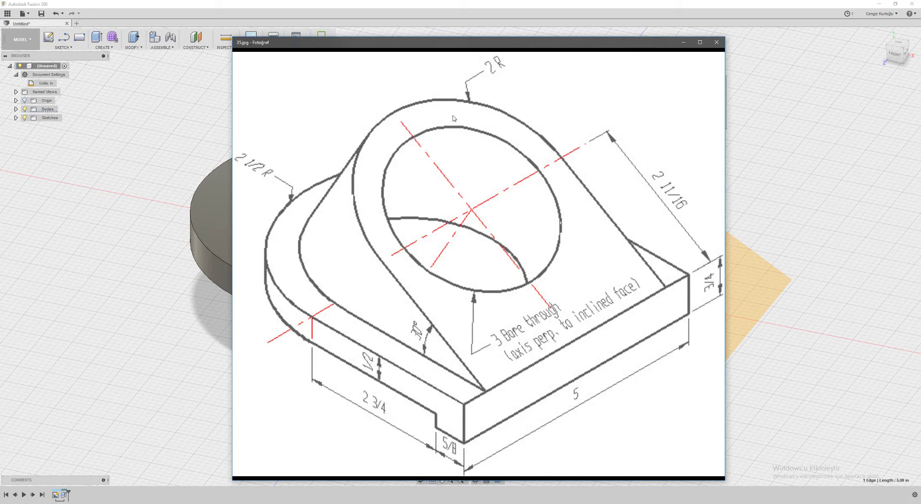
click(760, 185)
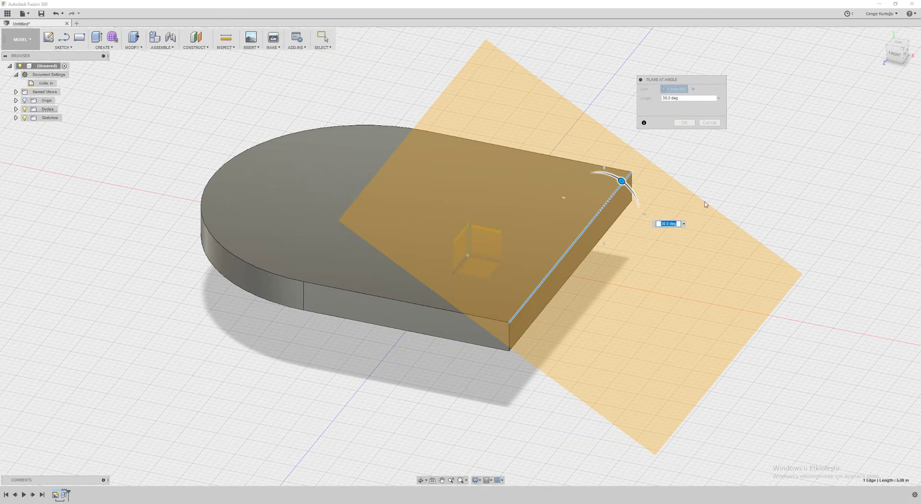
click(684, 122)
click(654, 233)
mouse_move(728, 139)
shift+middle_down()
mouse_move(713, 118)
mouse_move(715, 185)
shift+middle_up()
key(Escape)
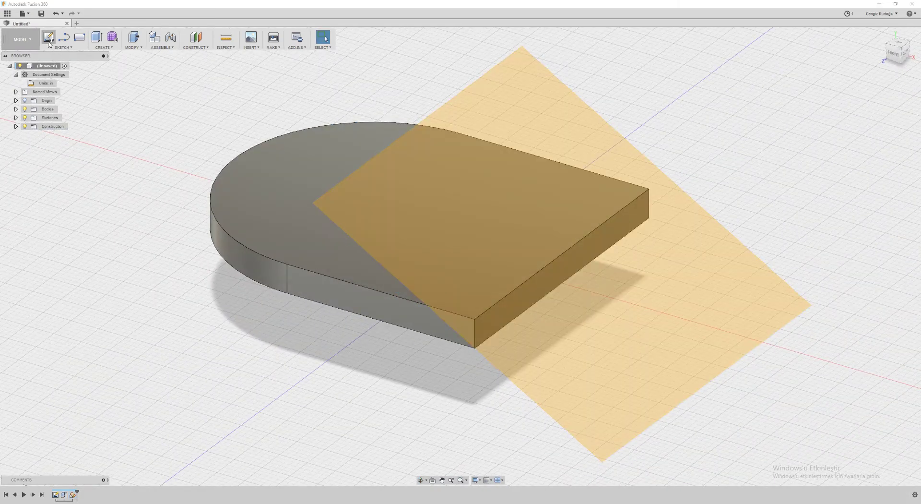
Start a new sketch on the angled construction plane, checking the reference drawing.
click(48, 37)
click(432, 115)
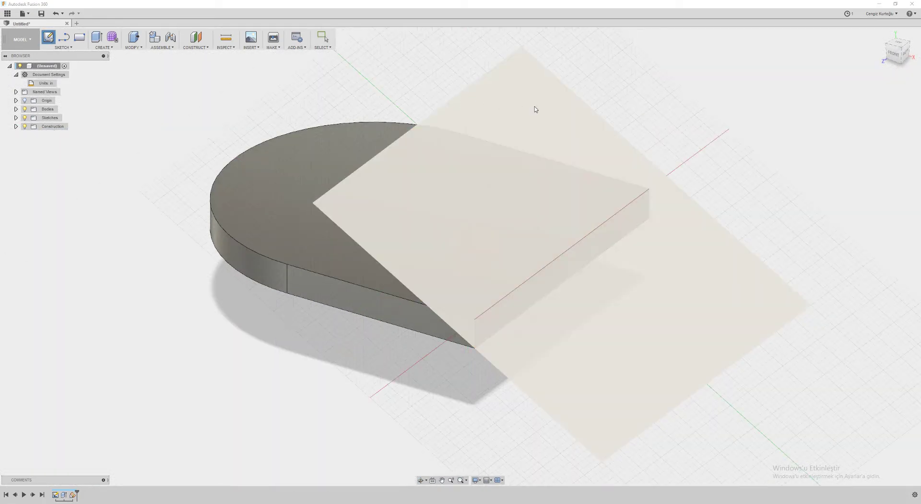
click(506, 134)
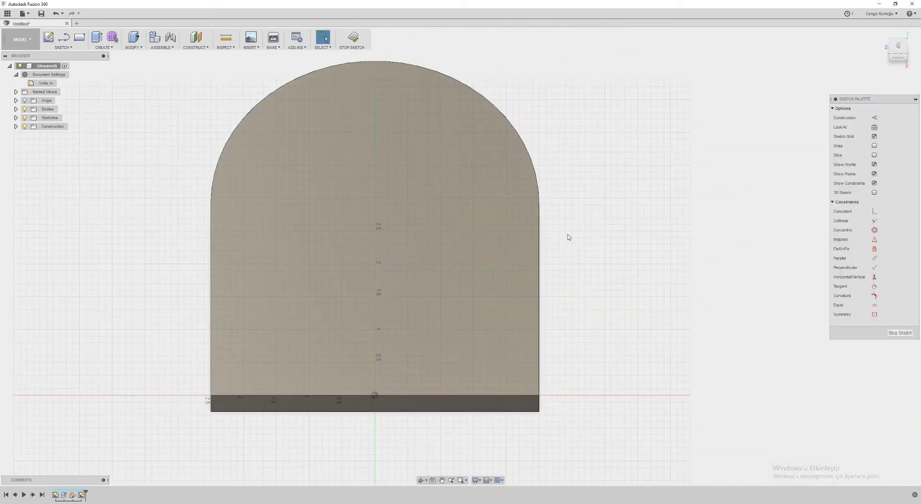
key(alt+Tab)
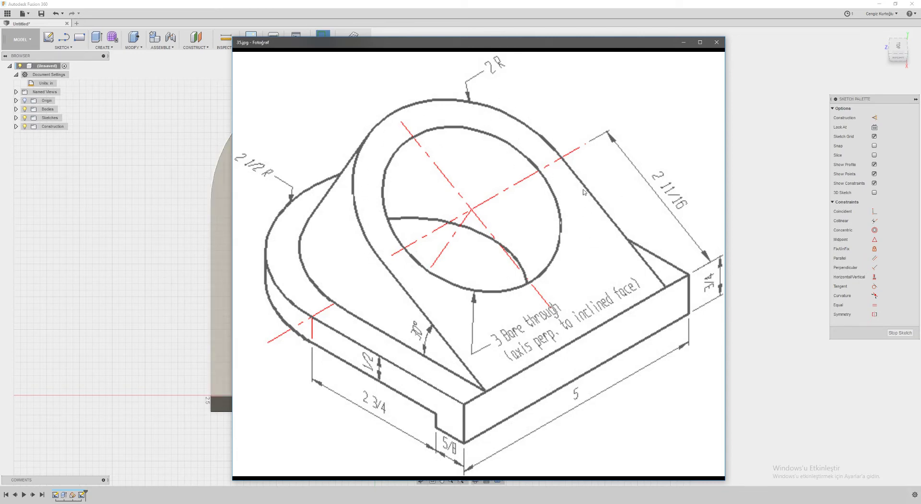
click(757, 207)
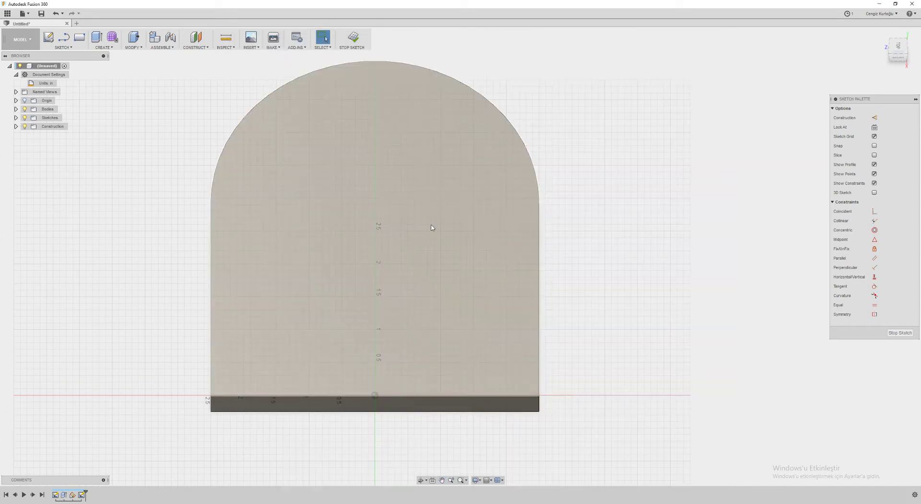
Draw a Ø4.00 in circle and align its centre vertically with the sketch origin.
key(c)
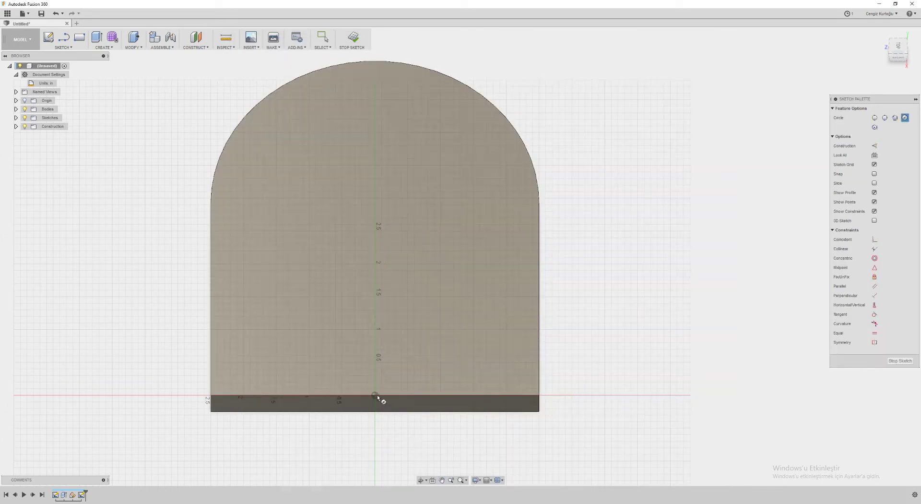
click(377, 395)
click(374, 215)
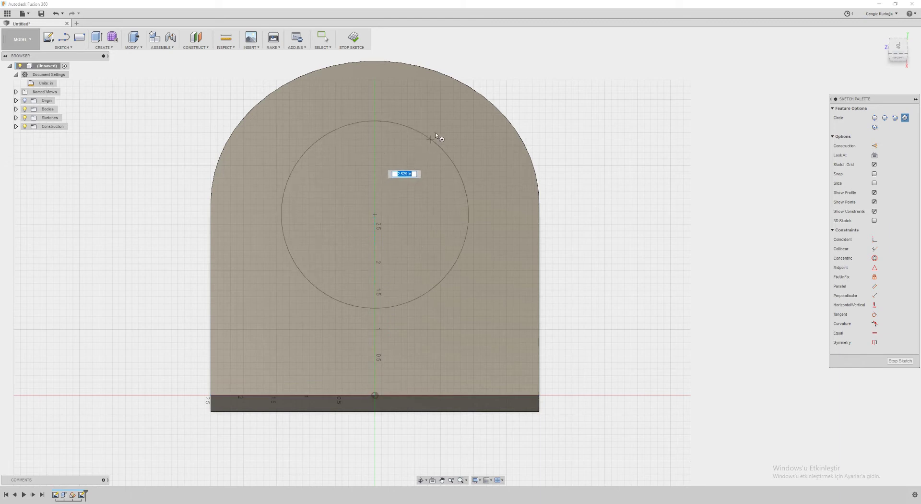
text(4)
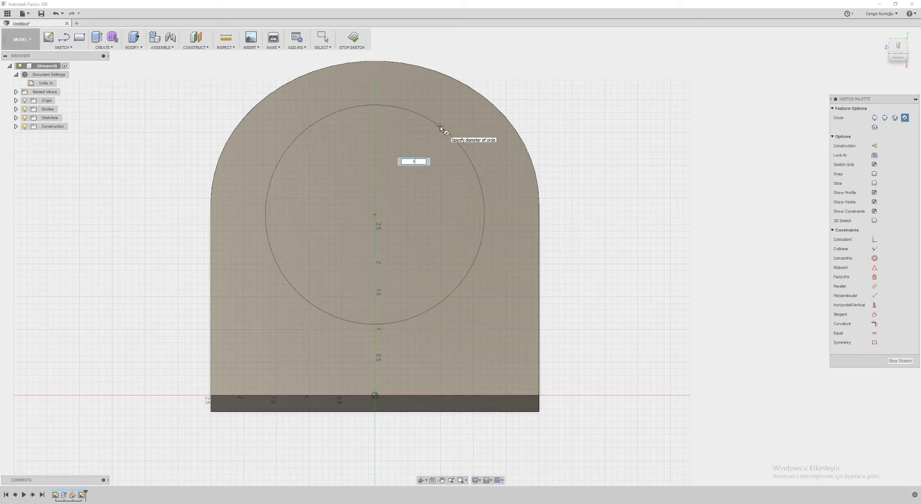
key(Return)
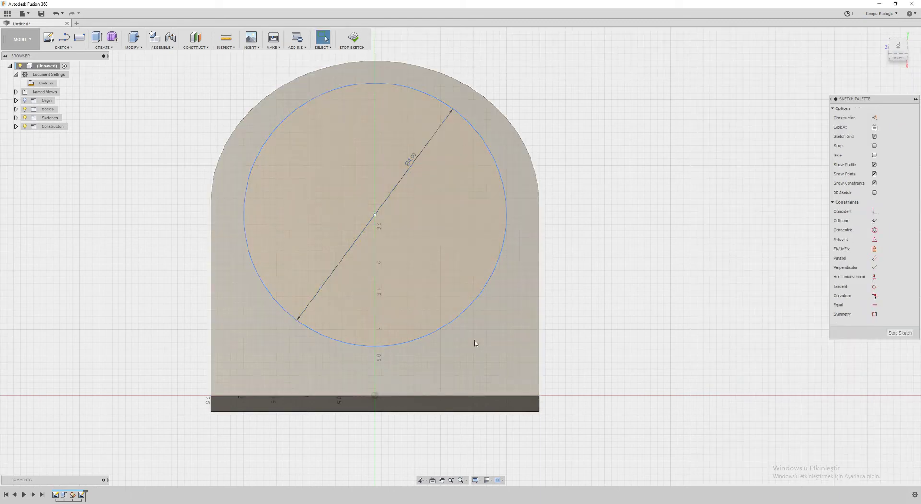
click(874, 277)
click(375, 396)
click(375, 215)
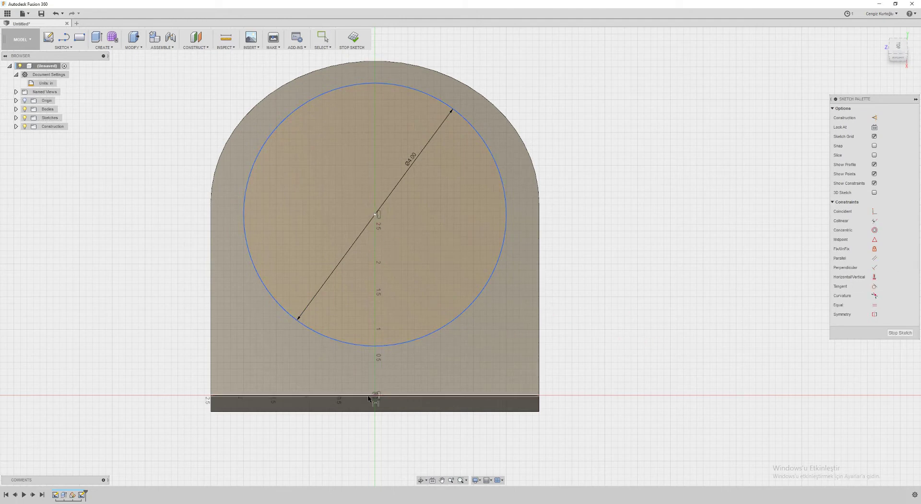
Dimension the circle centre 2.688 in (2 11/16) above the origin, then view the drawing.
click(375, 395)
click(376, 214)
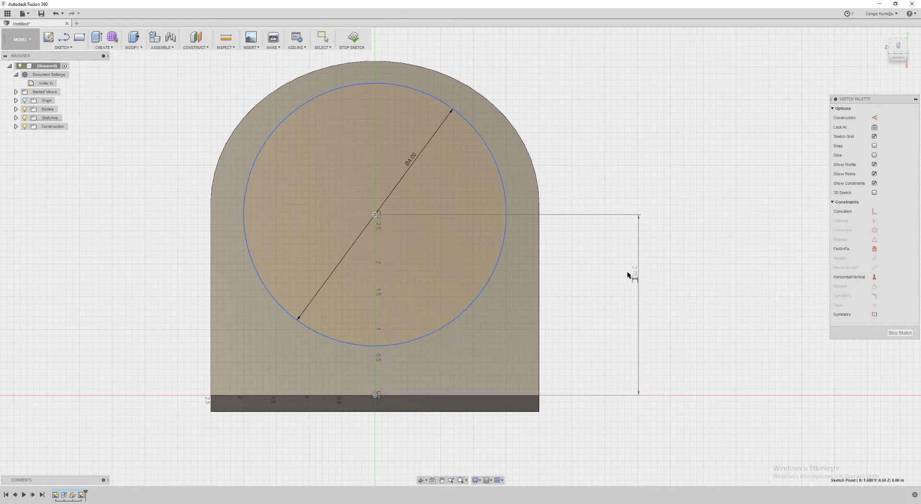
click(628, 274)
text(2+11/16)
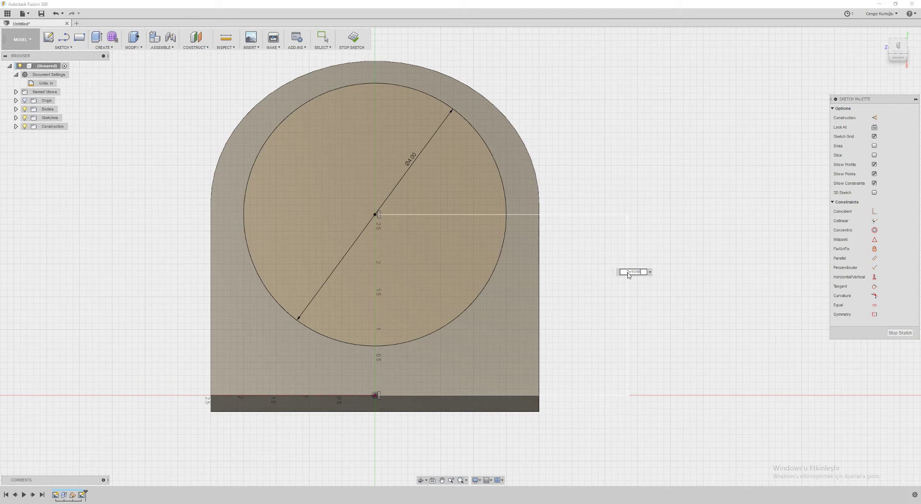
key(Return)
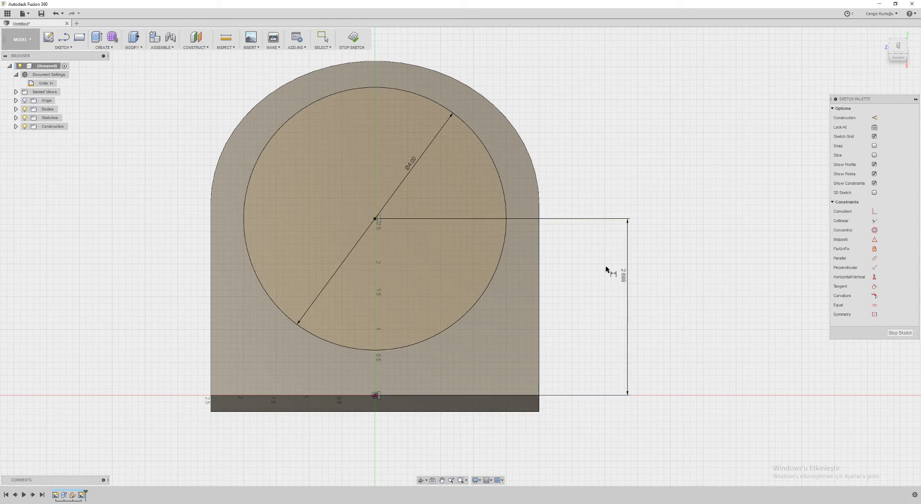
key(c)
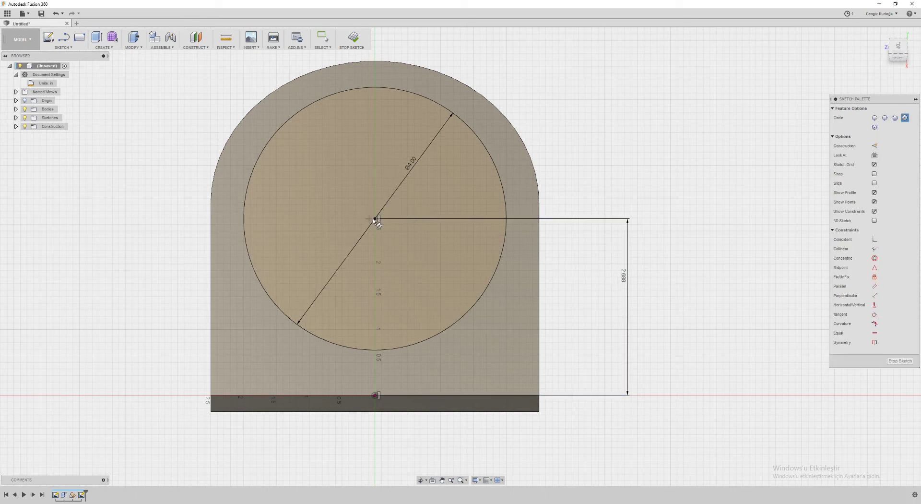
key(alt+Tab)
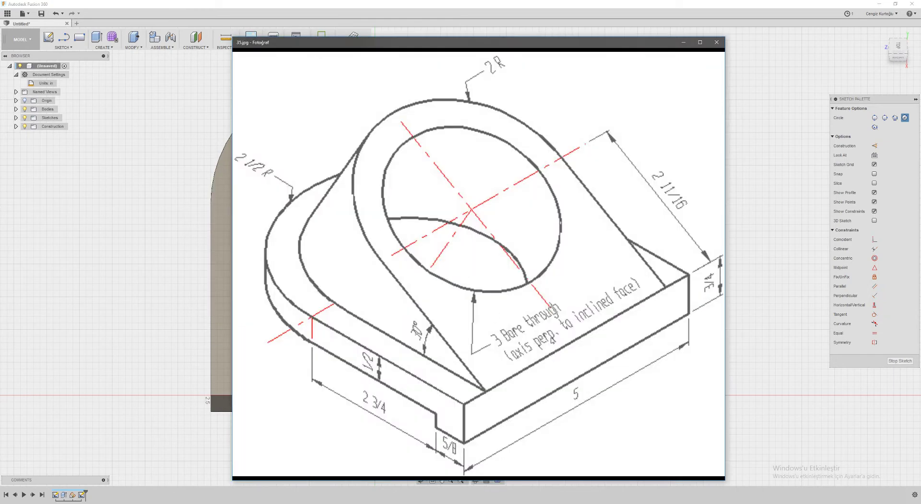
Draw a Ø3.00 in bore circle concentric with the Ø4.00 circle.
key(alt+Tab)
click(374, 219)
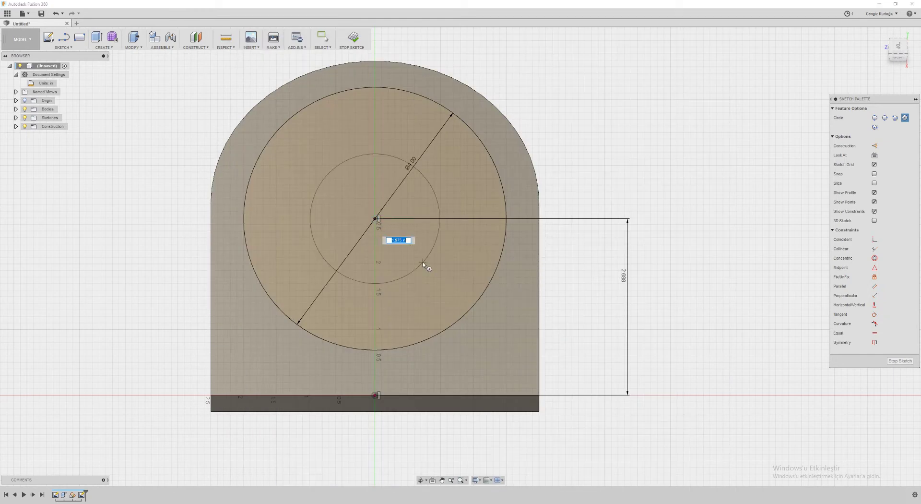
text(3)
key(Return)
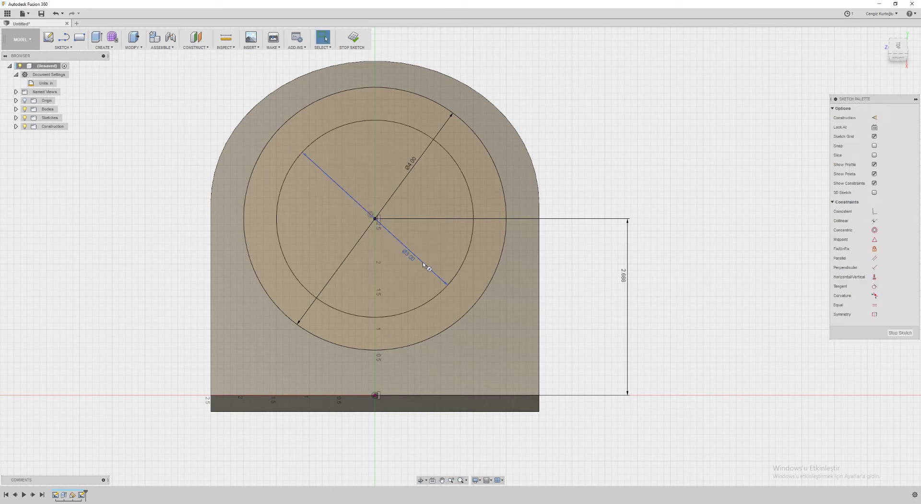
key(Escape)
key(alt+Tab)
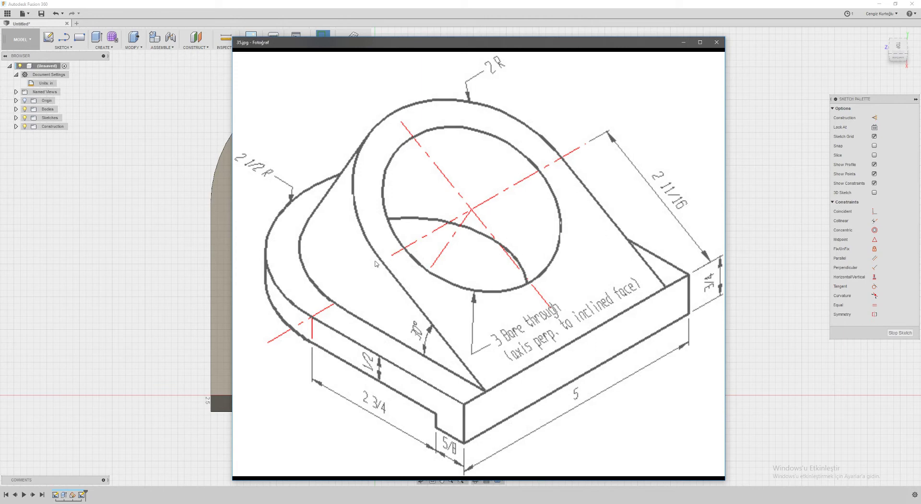
key(alt+Tab)
key(l)
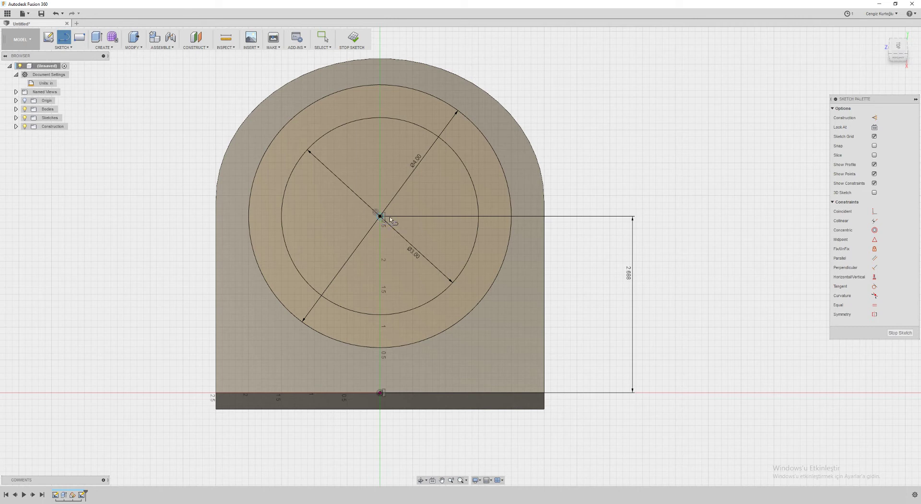
Draw vertical lines from both sides of the Ø4.00 circle down to the plate's bottom edge.
click(512, 216)
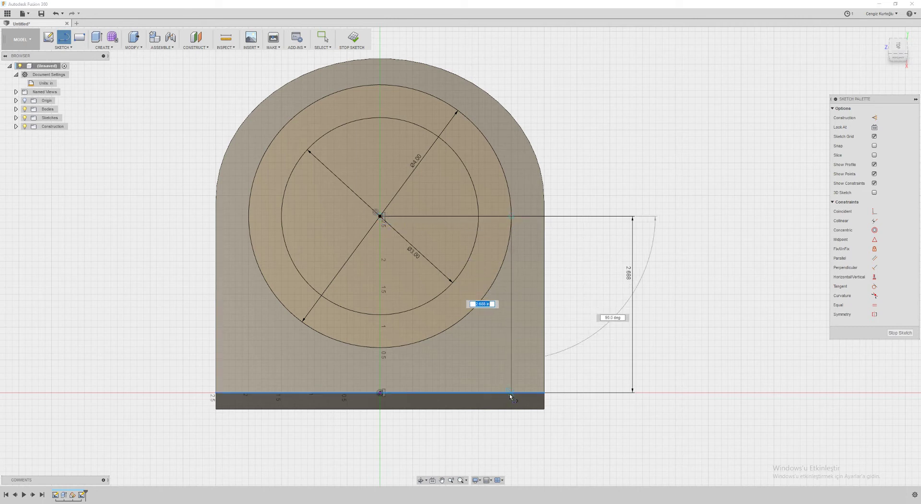
click(510, 392)
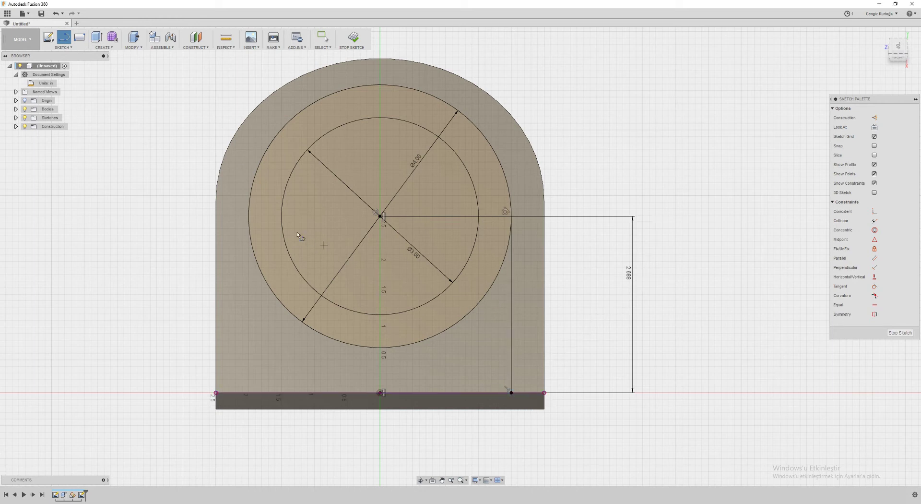
click(377, 216)
click(248, 393)
key(Escape)
Select the ring profile and the lower region profile, viewed in a tilted 3D view.
click(413, 381)
click(461, 297)
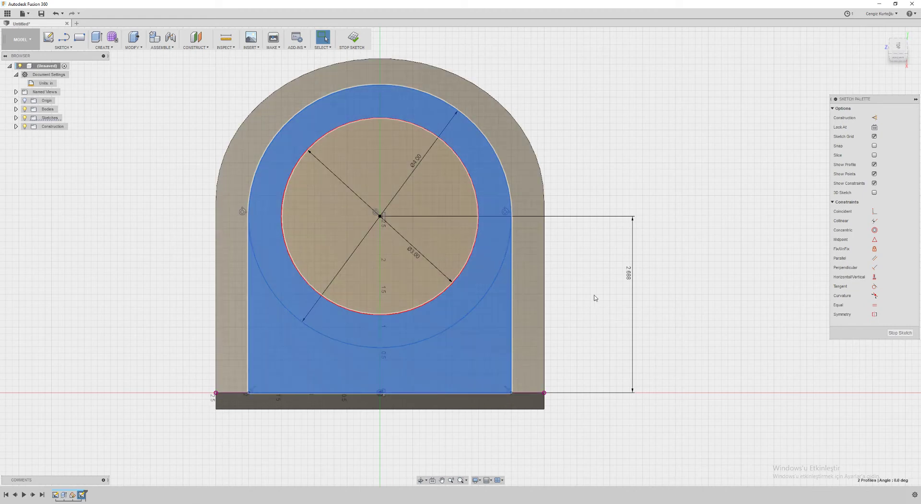
mouse_move(577, 256)
shift+middle_down()
mouse_move(570, 263)
mouse_move(622, 241)
mouse_move(631, 222)
mouse_move(588, 252)
mouse_move(547, 249)
mouse_move(442, 134)
shift+middle_up()
Extrude the ring and lower boss profiles, testing depths and settling near -0.9 in.
key(e)
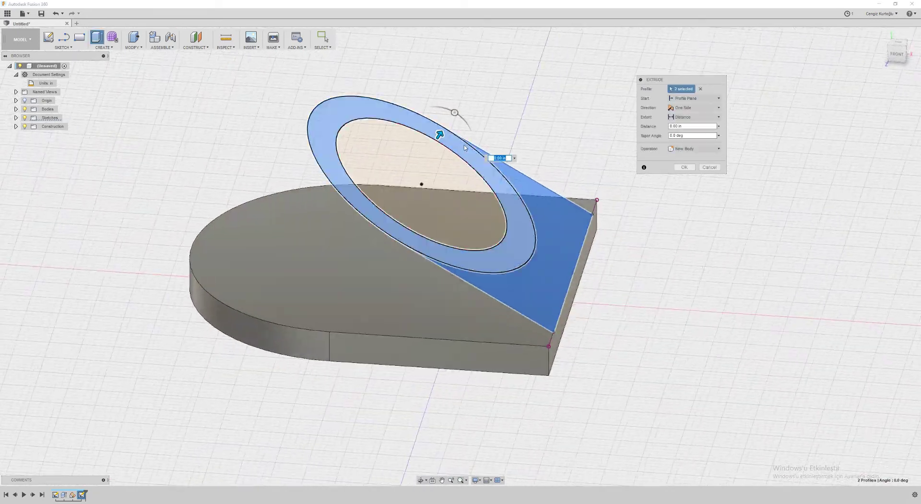
drag(442, 134, 294, 352)
shift+middle_drag(295, 351, 320, 281)
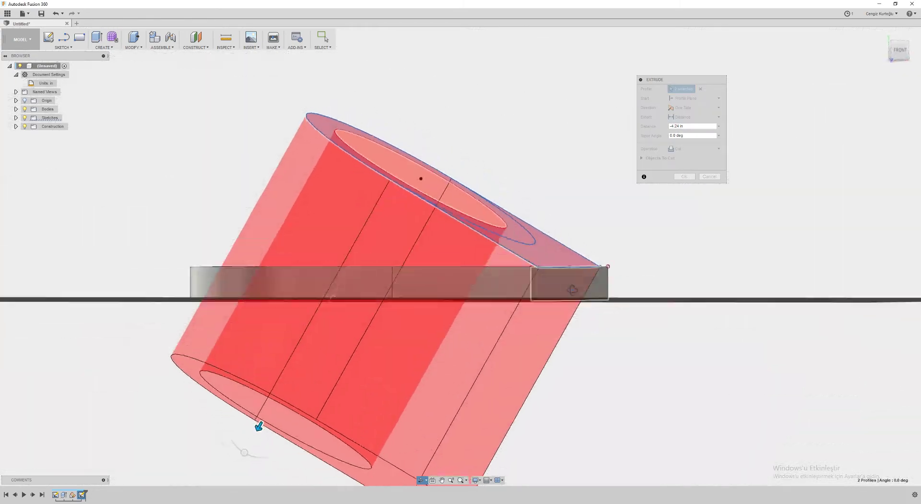
mouse_move(270, 418)
mouse_down()
mouse_move(380, 227)
mouse_move(402, 211)
mouse_move(383, 271)
mouse_move(314, 380)
mouse_up()
shift+middle_drag(314, 380, 423, 304)
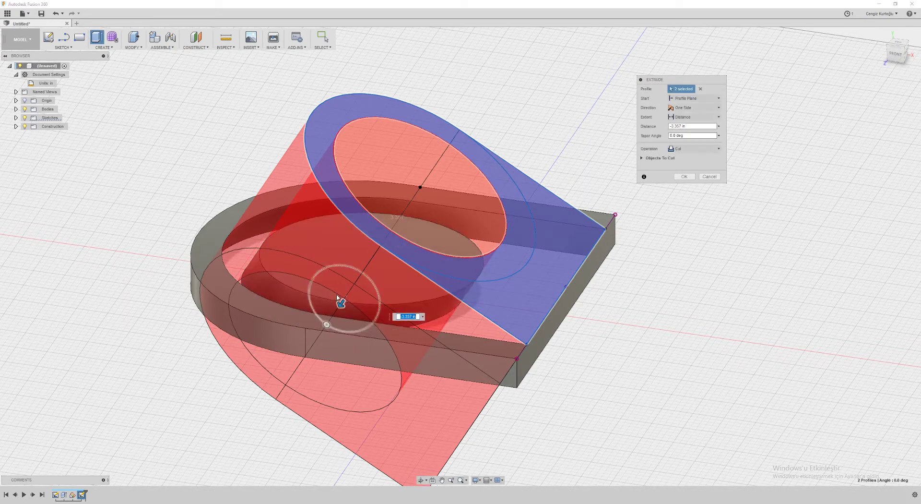
mouse_move(339, 307)
mouse_down()
mouse_move(387, 242)
mouse_move(434, 205)
mouse_move(417, 189)
mouse_up()
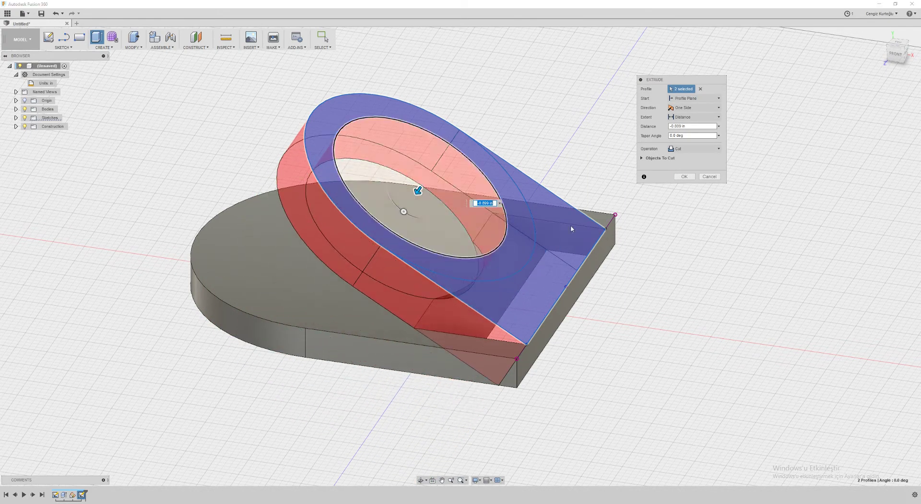
middle_drag(658, 228, 717, 258)
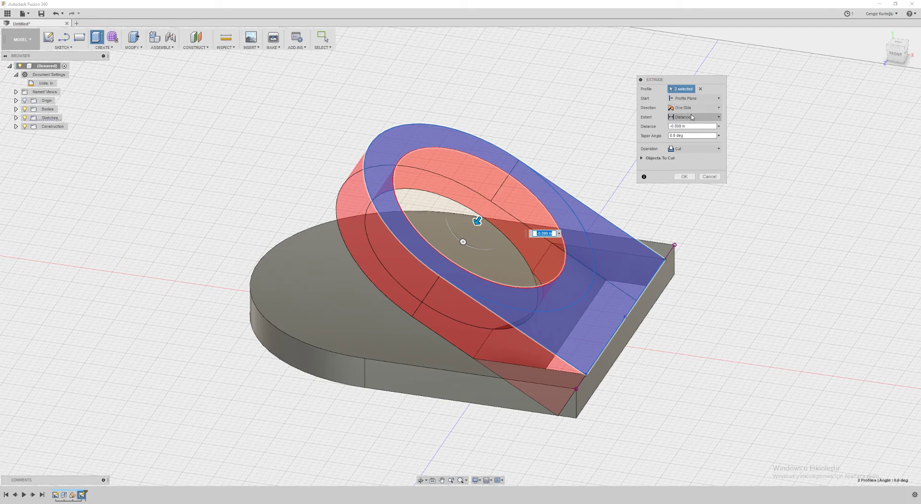
click(690, 118)
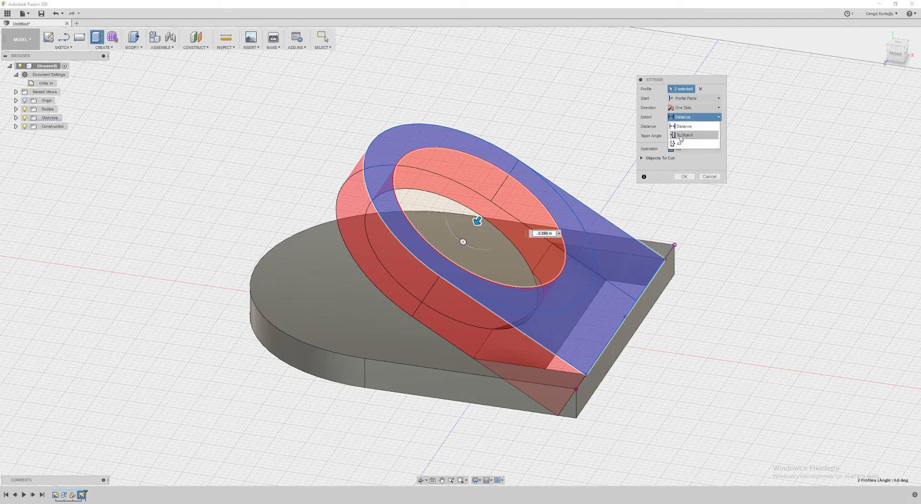
Extrude the boss To Object at the base plate's top face and Join it.
click(681, 136)
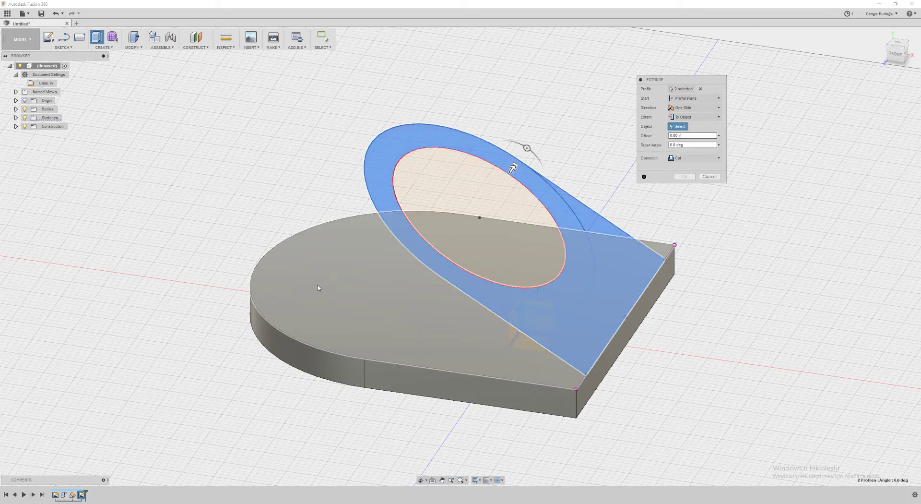
click(400, 297)
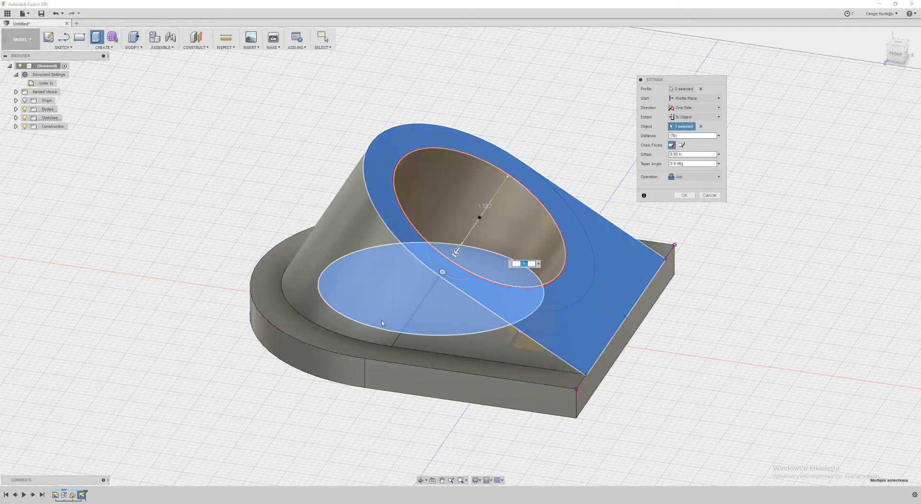
mouse_move(571, 138)
shift+middle_down()
mouse_move(556, 140)
mouse_move(573, 117)
mouse_move(578, 135)
mouse_move(565, 91)
mouse_move(590, 147)
shift+middle_up()
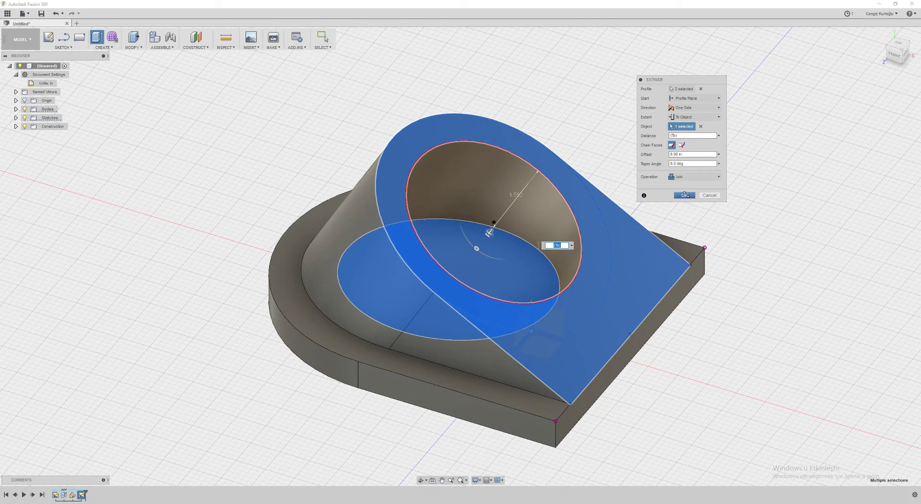
click(684, 194)
mouse_move(658, 199)
shift+middle_down()
mouse_move(676, 192)
mouse_move(668, 205)
mouse_move(653, 202)
shift+middle_up()
Check the reference drawing, then select the bore's bottom face.
key(alt+Tab)
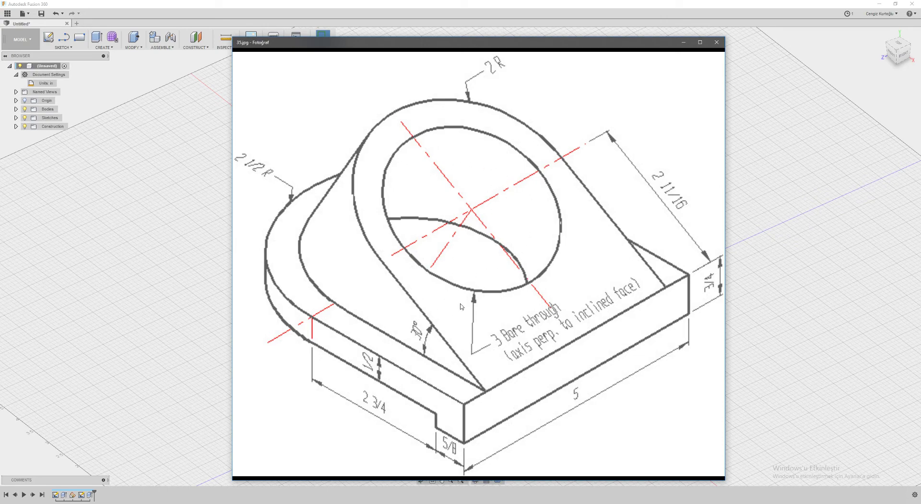
click(778, 300)
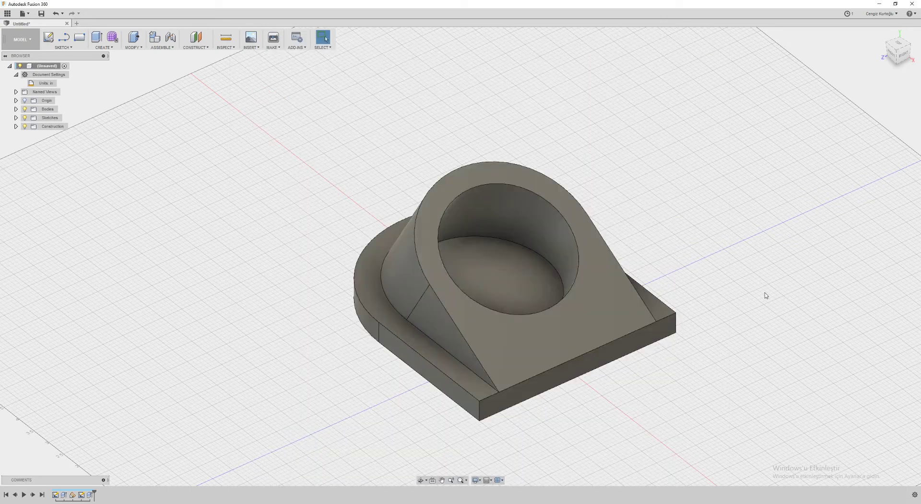
click(520, 222)
click(500, 277)
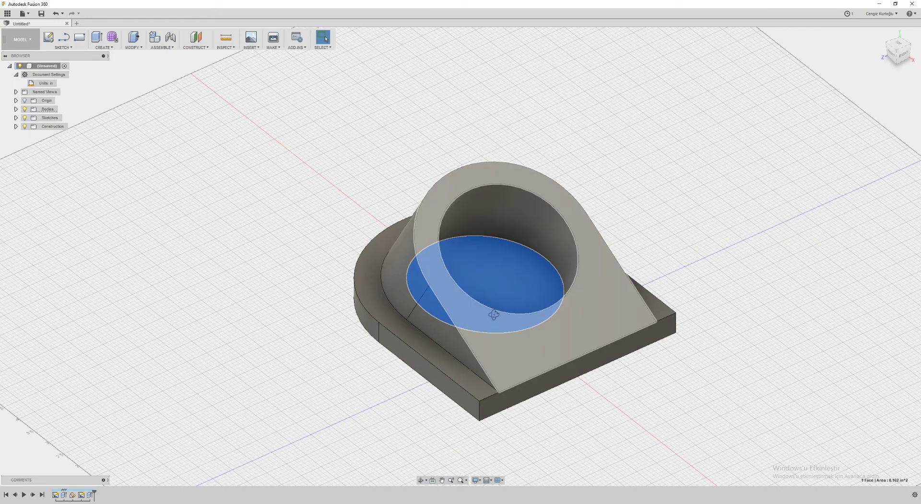
shift+middle_drag(500, 277, 492, 283)
Cut the Ø3.00 bore's bottom face 1.519 in deeper into the base.
key(e)
drag(499, 275, 497, 349)
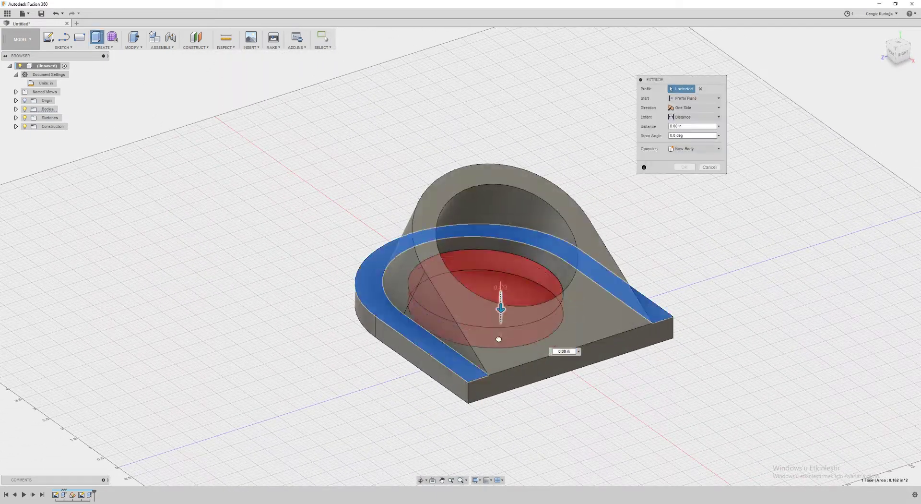
mouse_move(498, 349)
shift+middle_down()
mouse_move(477, 379)
mouse_move(553, 256)
shift+middle_up()
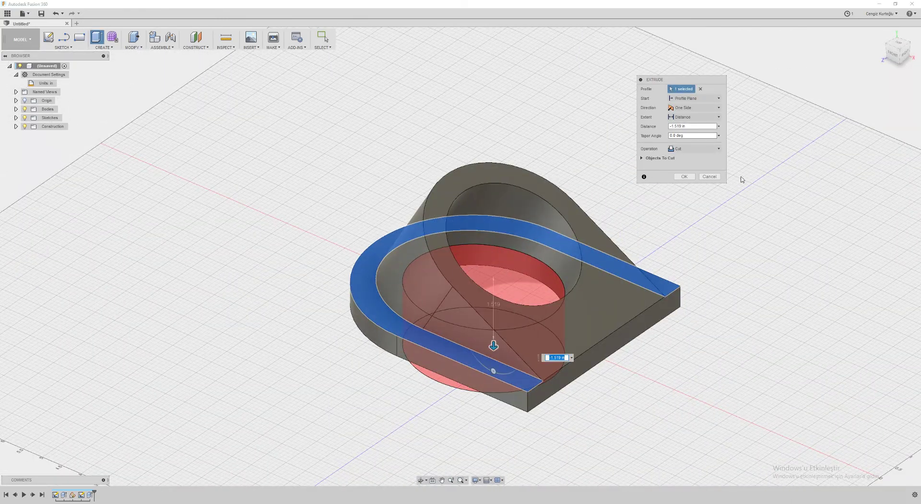
click(684, 176)
shift+middle_drag(640, 207, 636, 229)
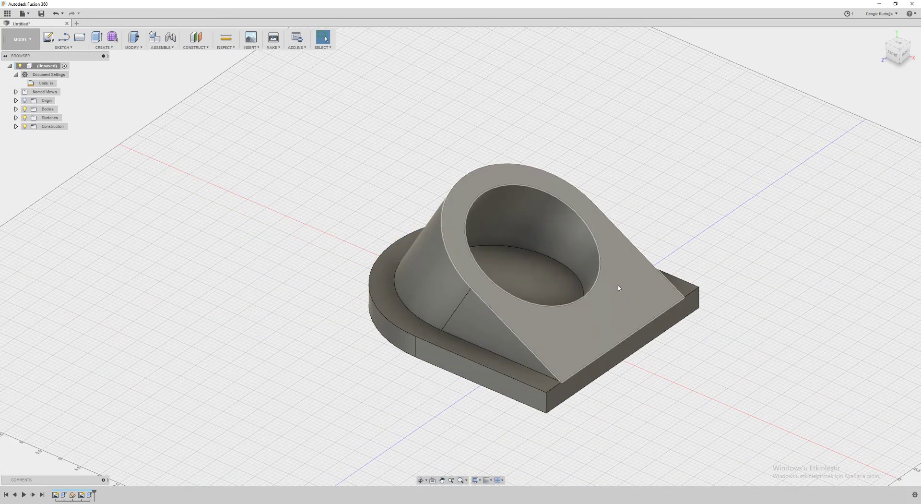
Start a new sketch on the boss's slanted top face.
click(624, 259)
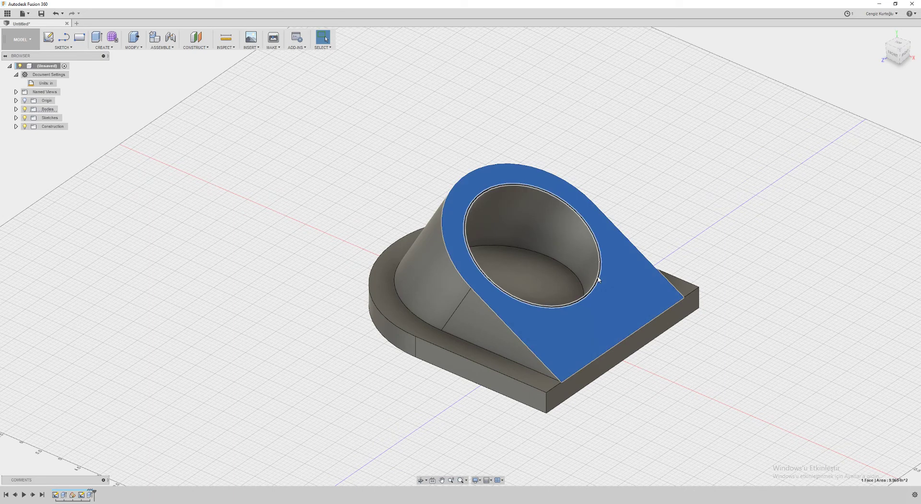
click(609, 285)
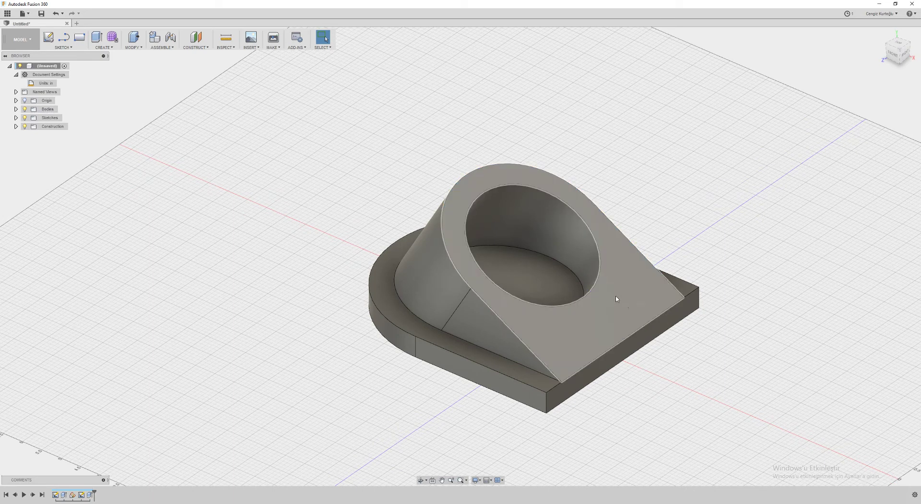
click(616, 299)
key(p)
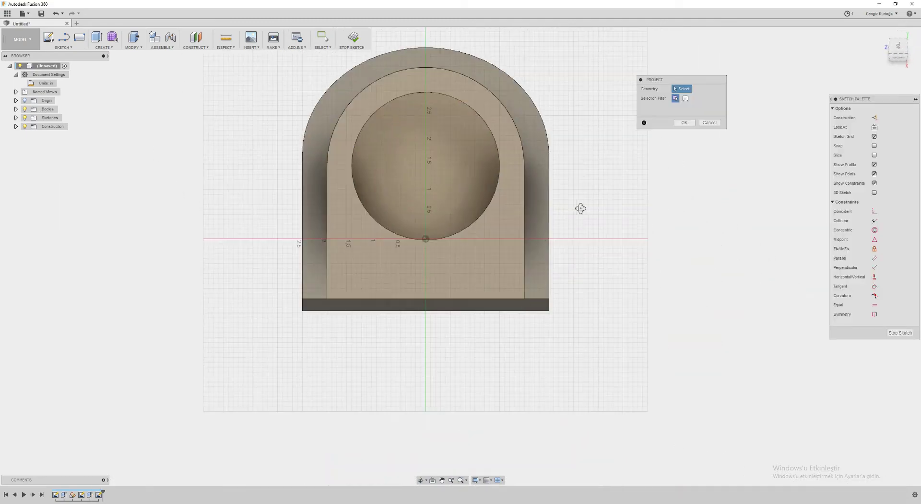
shift+middle_drag(582, 206, 689, 110)
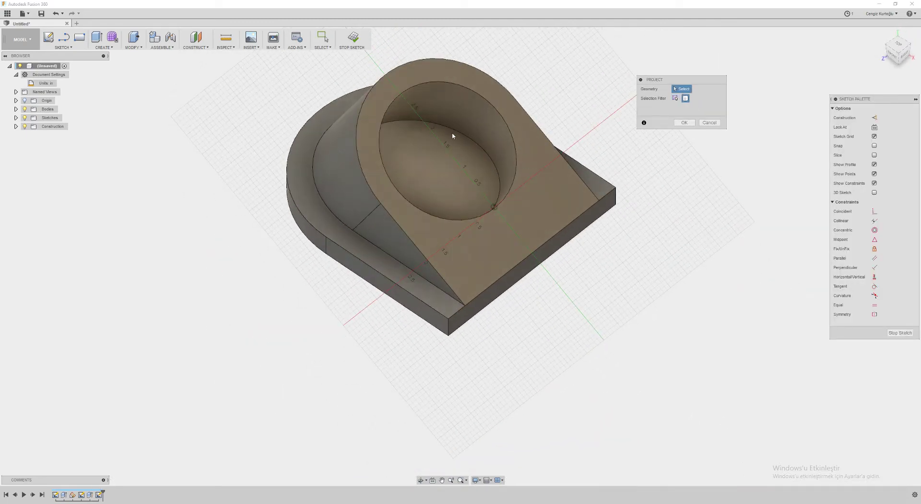
Project the bore's inner circle onto the slanted-face sketch.
click(710, 123)
drag(643, 139, 649, 157)
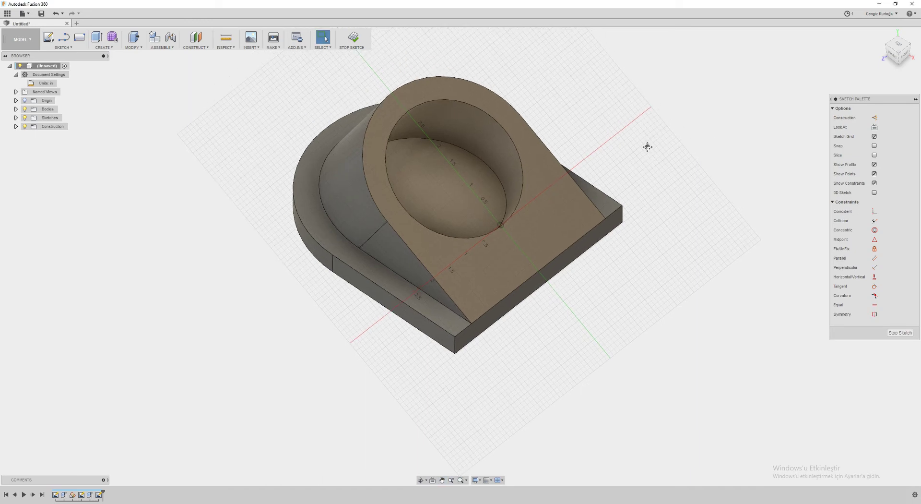
key(p)
click(516, 152)
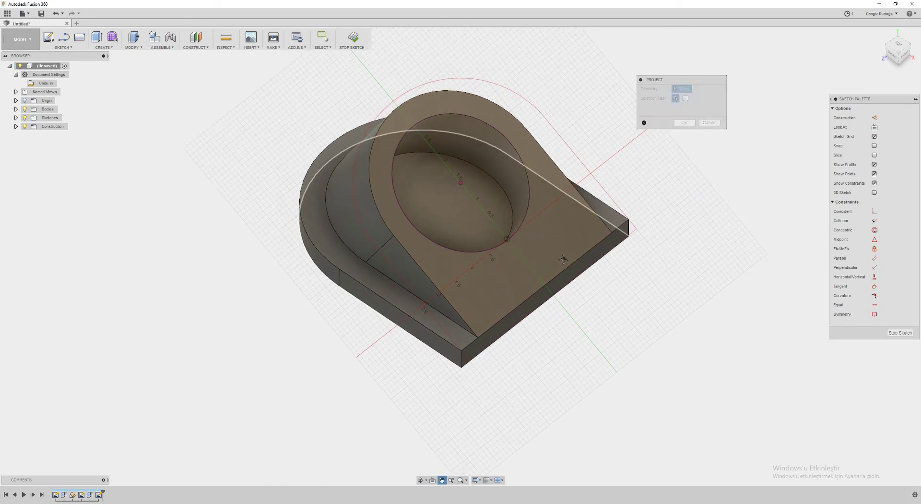
middle_drag(515, 152, 535, 190)
click(685, 122)
middle_drag(595, 200, 621, 213)
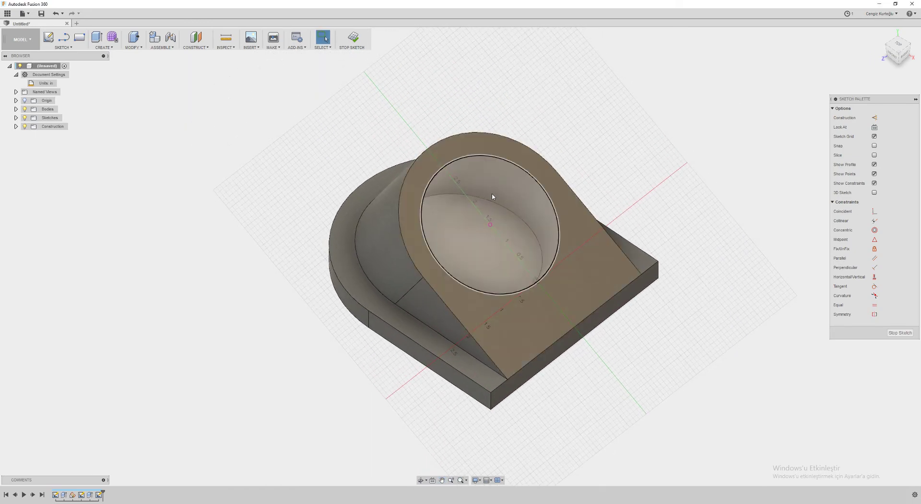
mouse_move(654, 170)
shift+middle_down()
mouse_move(684, 159)
mouse_move(651, 175)
shift+middle_up()
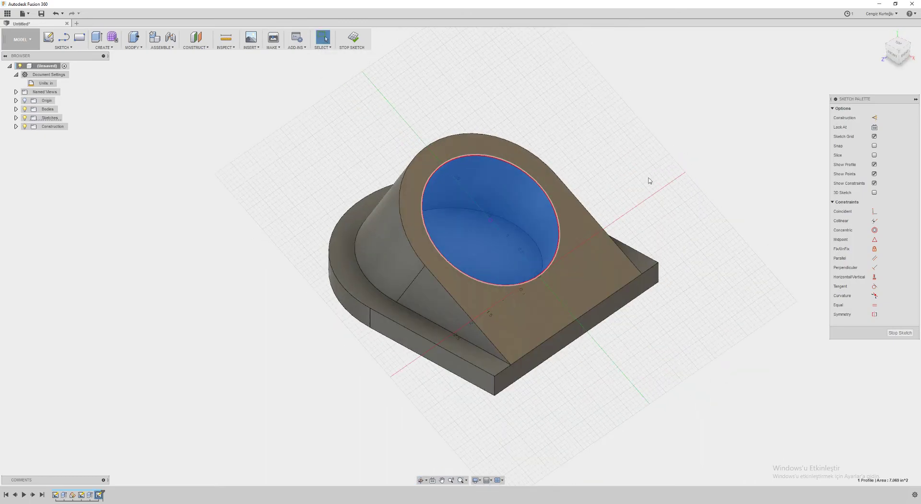
Cut the projected bore circle -7.056 in so the Ø3.00 bore passes through the part.
key(e)
drag(401, 333, 358, 386)
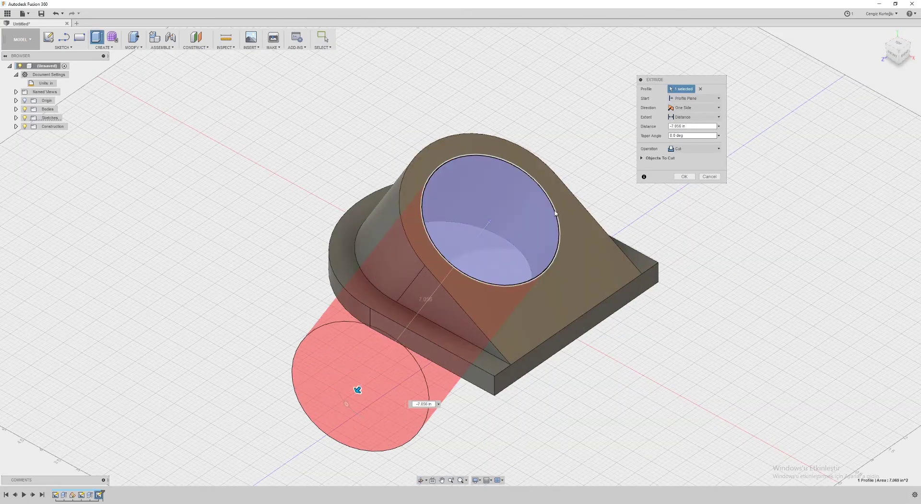
mouse_move(358, 386)
shift+middle_down()
mouse_move(608, 169)
mouse_move(370, 372)
shift+middle_up()
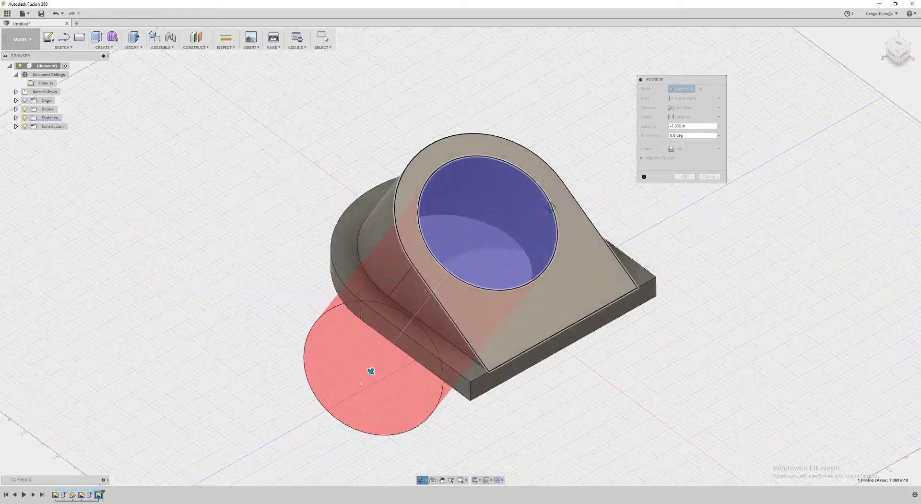
click(690, 176)
mouse_move(666, 193)
shift+middle_down()
mouse_move(636, 243)
mouse_move(571, 219)
mouse_move(630, 241)
mouse_move(651, 228)
shift+middle_up()
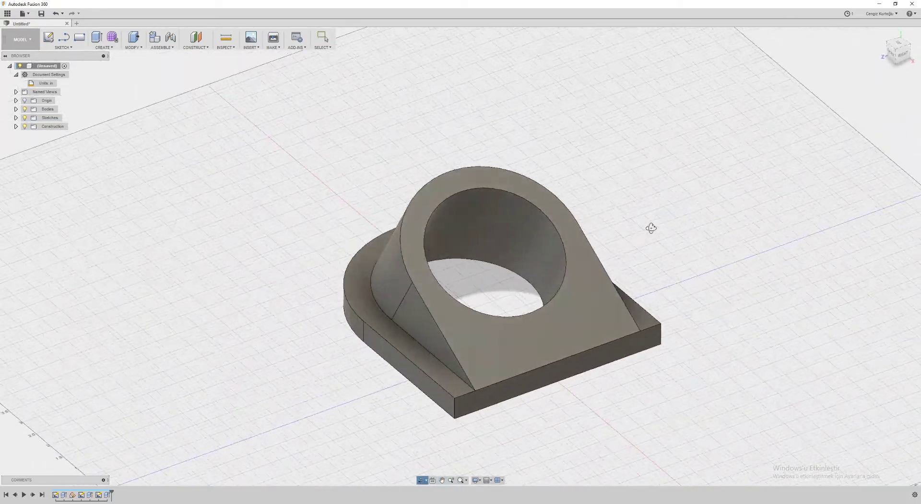
Check the reference drawing, then select the base plate's bottom face.
key(alt+Tab)
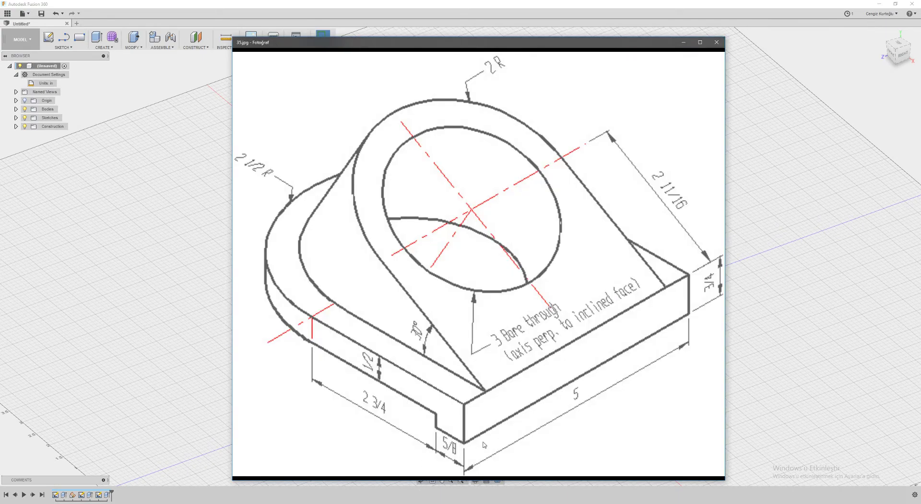
key(alt+Tab)
shift+middle_drag(658, 337, 577, 264)
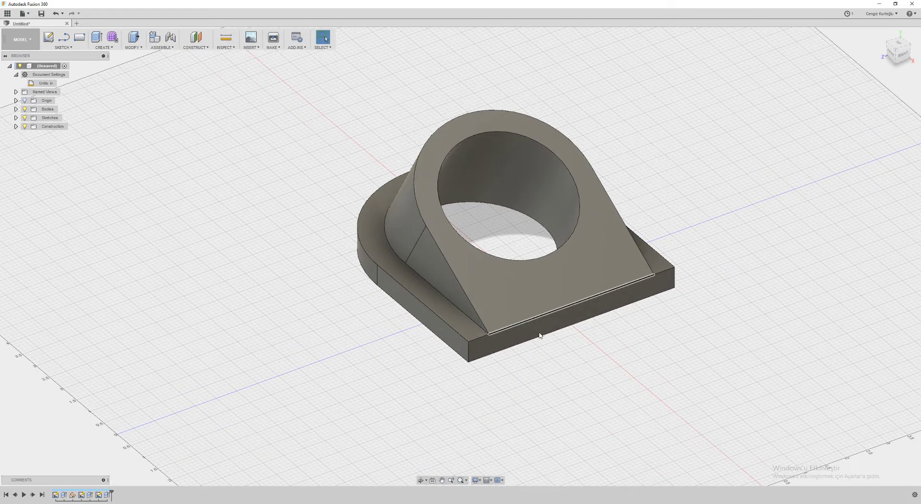
click(599, 215)
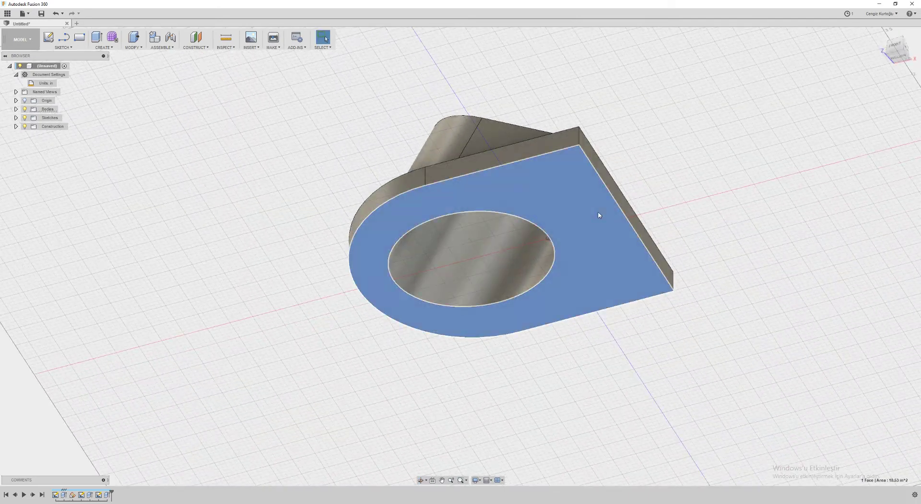
Sketch a 5 in by 5/8 in rectangle along the base's straight bottom edge.
key(r)
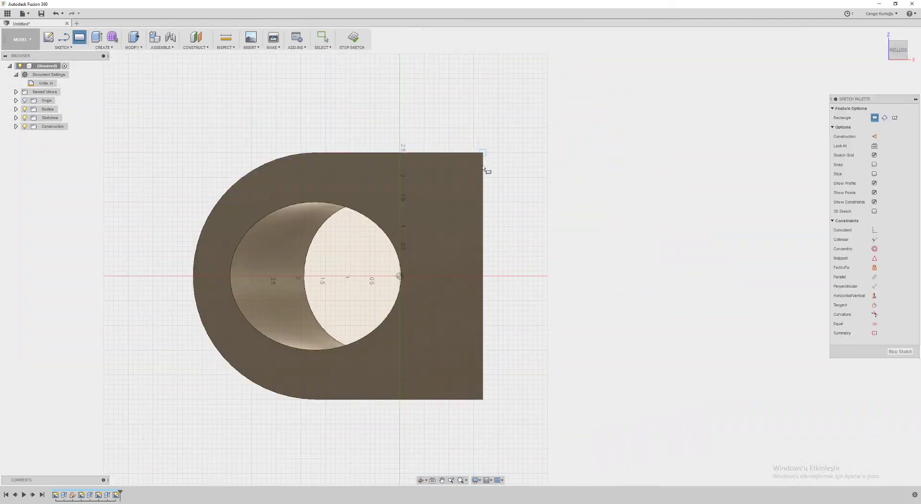
click(483, 152)
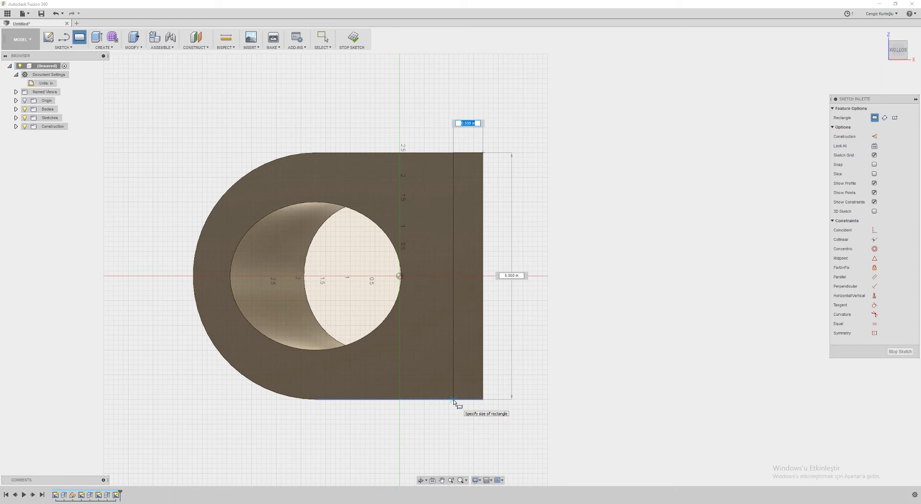
key(Tab)
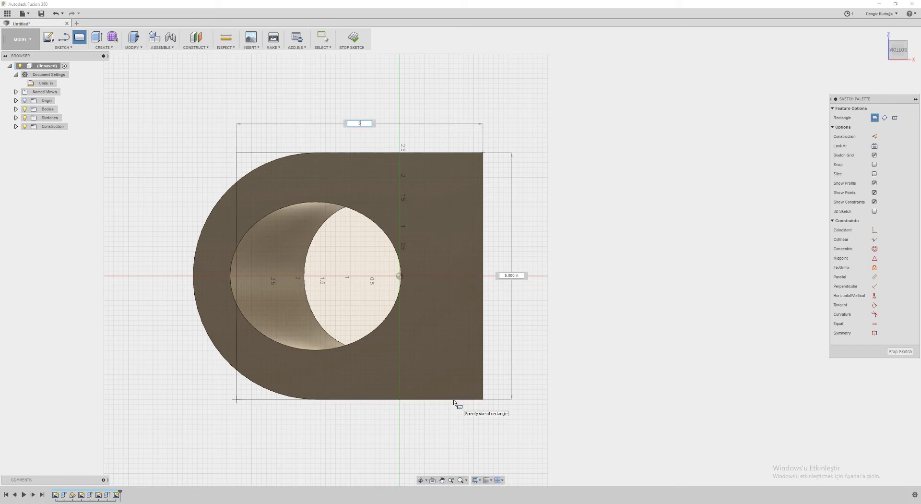
key(Tab)
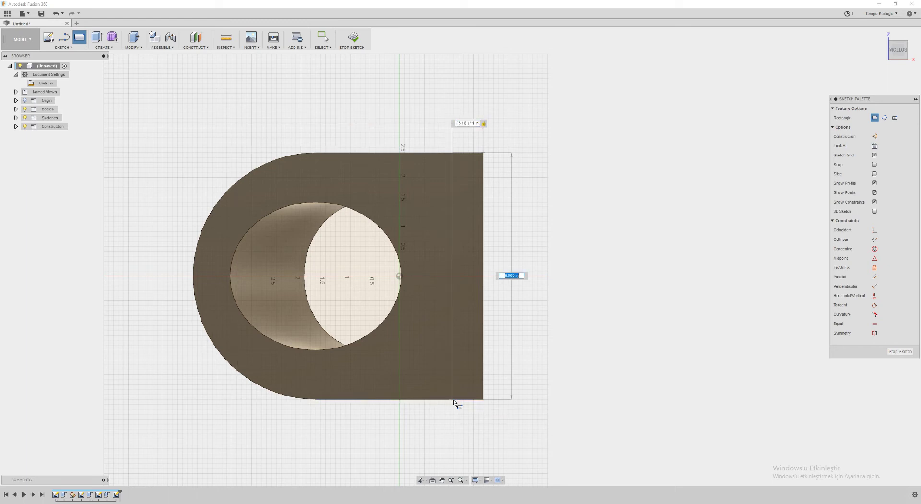
key(Tab)
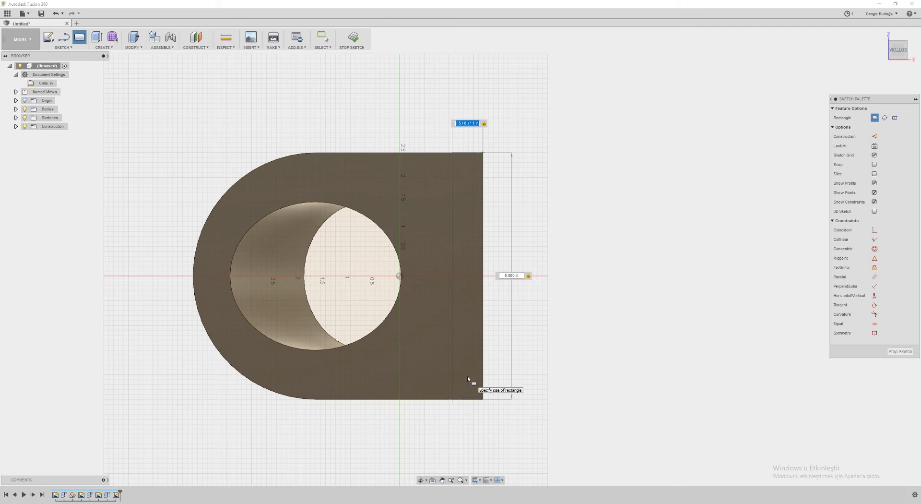
key(Return)
Cut the thin rectangle 3/4 − 1/2 in deep to form the bottom-edge notch.
key(e)
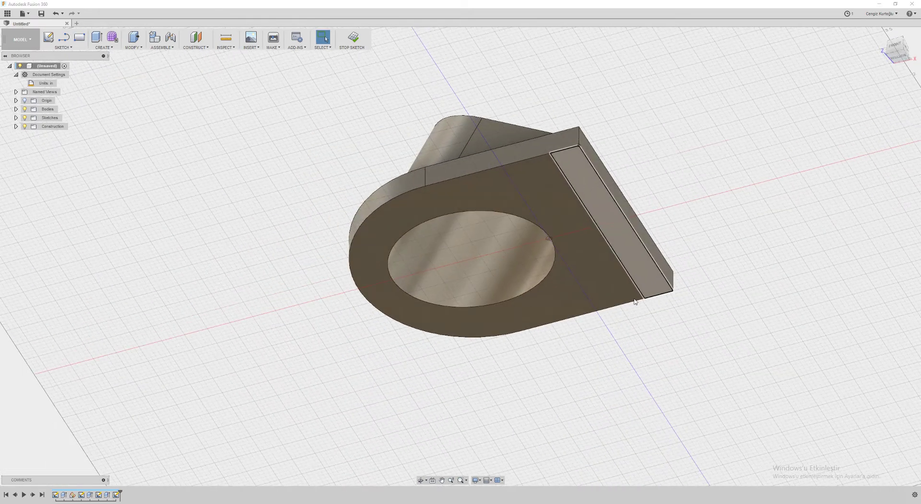
click(611, 242)
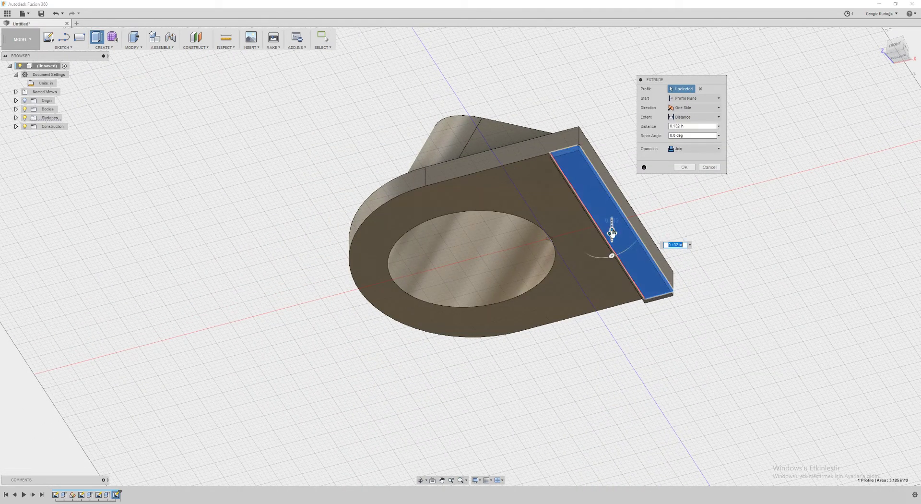
key(alt+Tab)
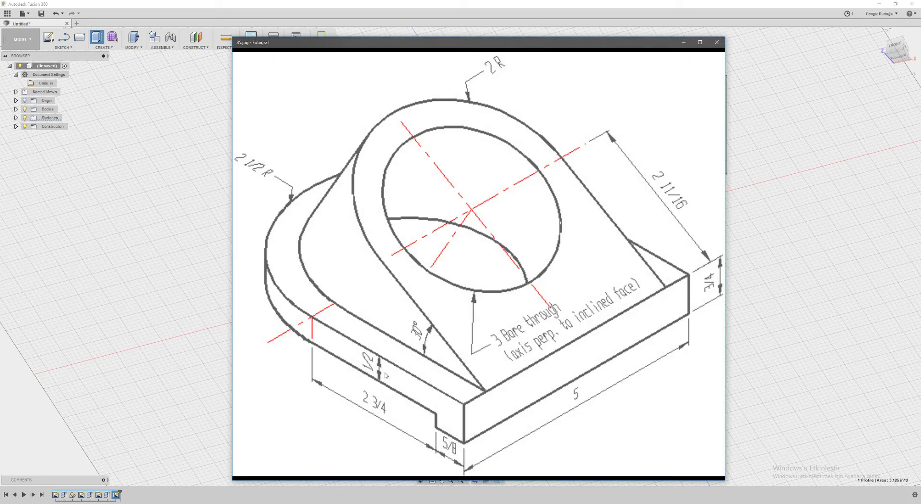
key(alt+Tab)
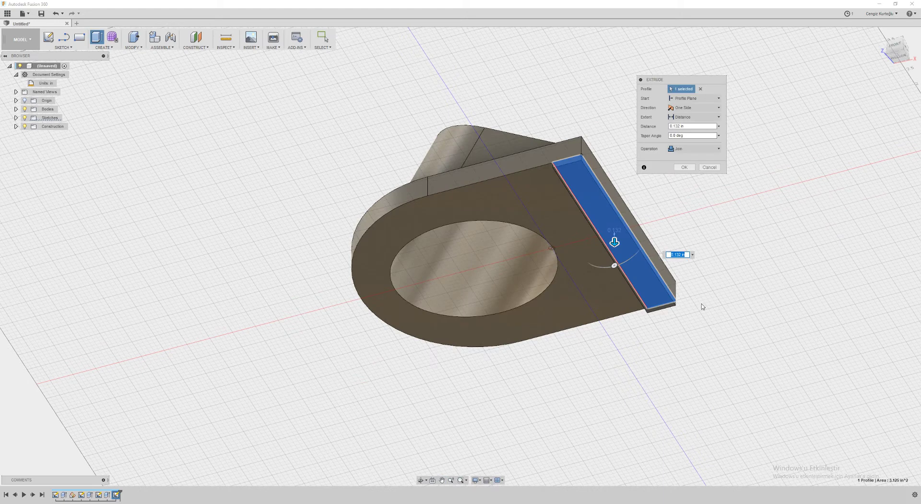
text(3/4-1/2)
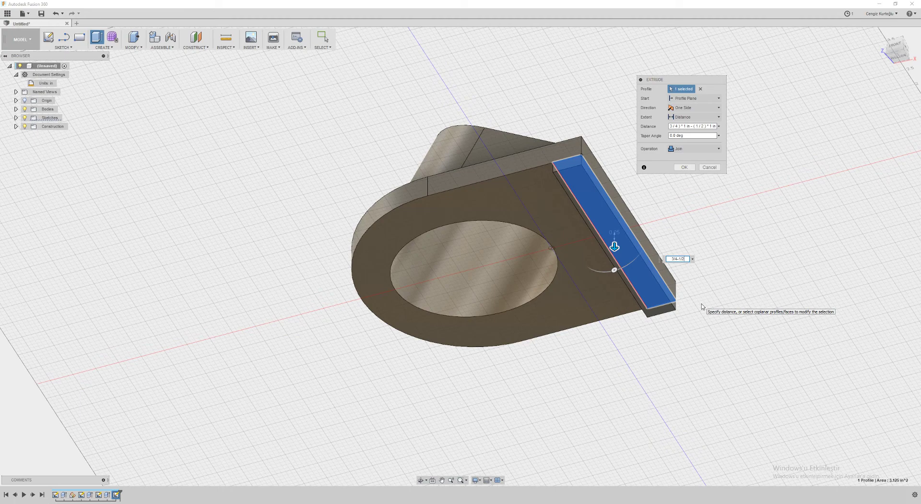
key(Return)
key(F6)
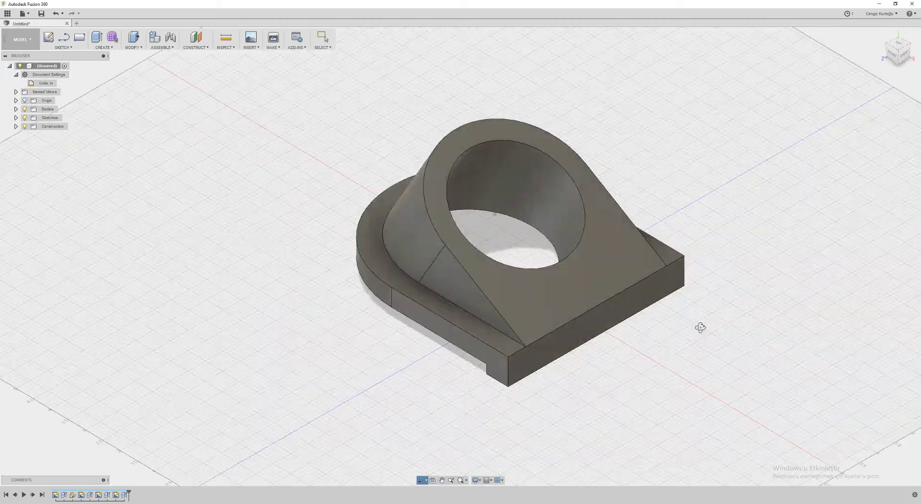
click(881, 35)
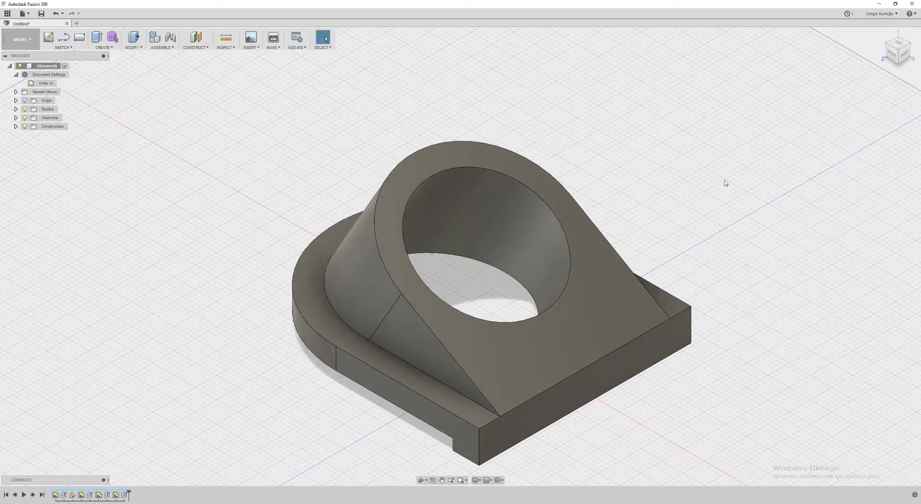
click(585, 337)
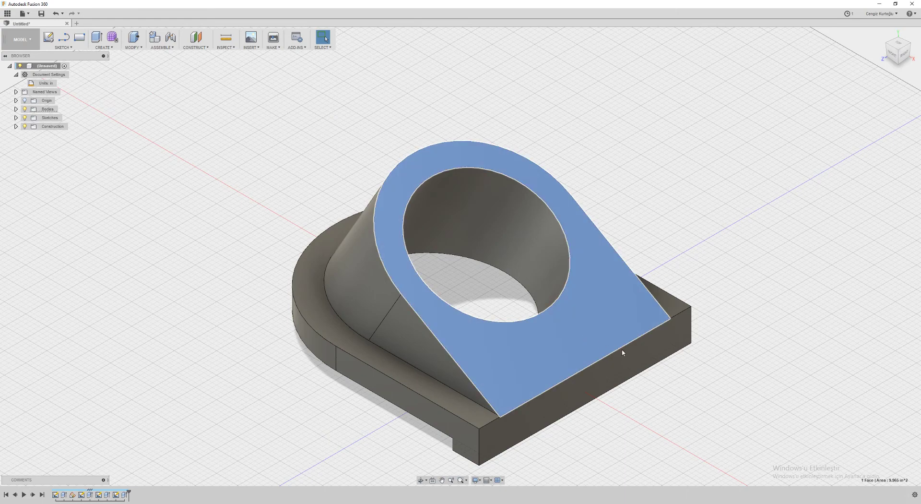
click(195, 48)
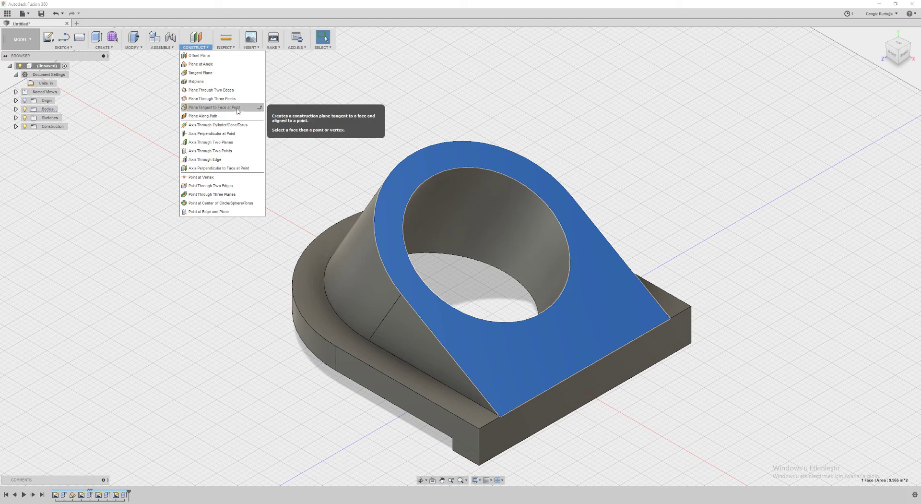
click(365, 91)
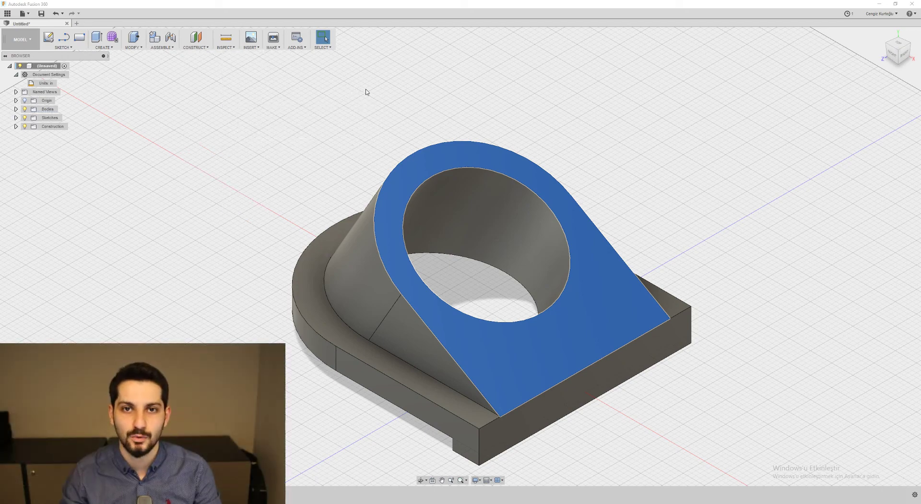
key(Escape)
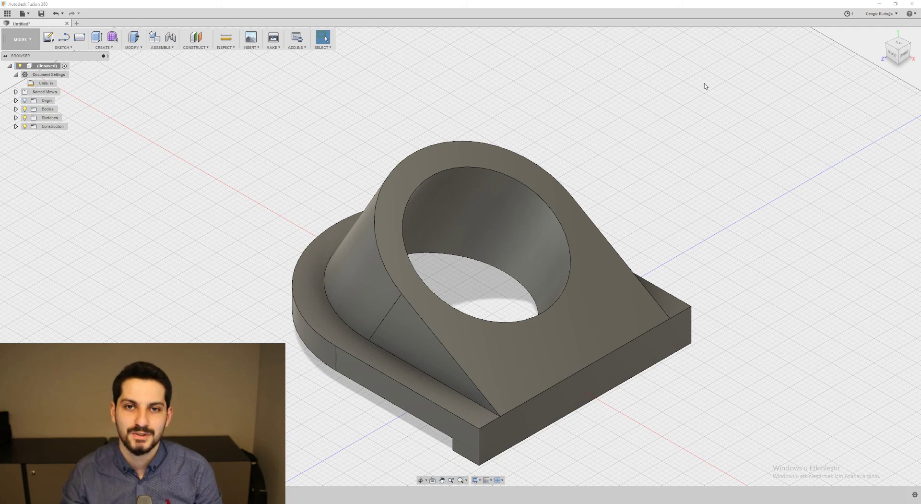